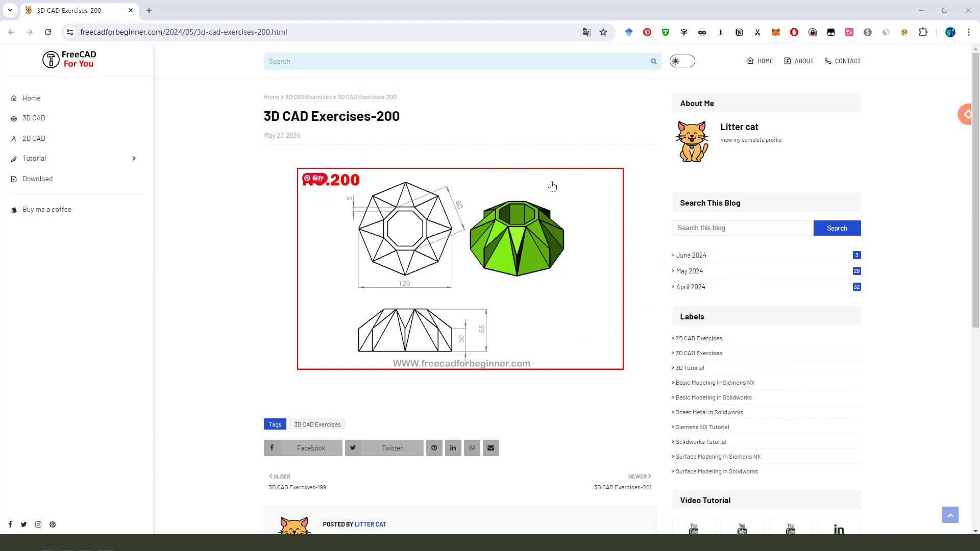
Enlarge the No.200 exercise drawing to read its dimensions, and switch to NX.
click(510, 235)
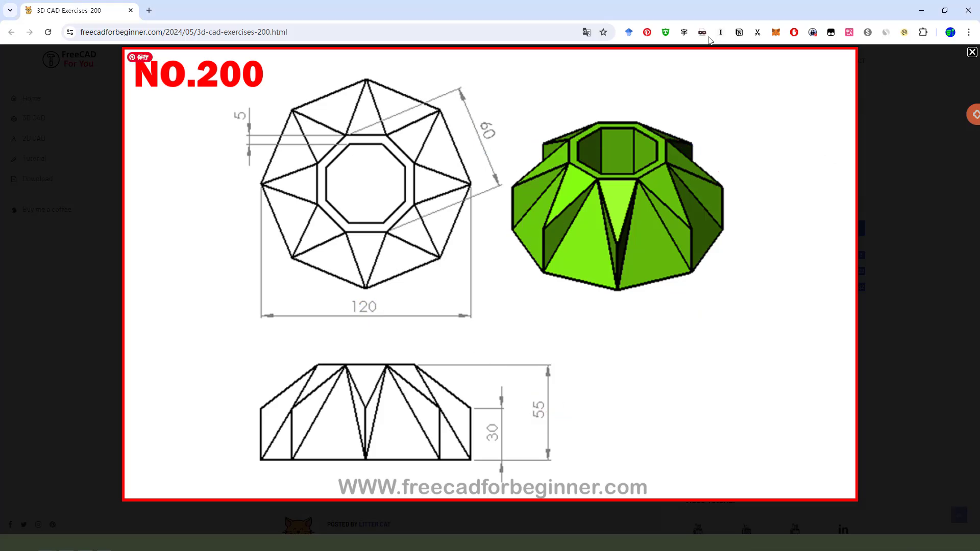
click(921, 10)
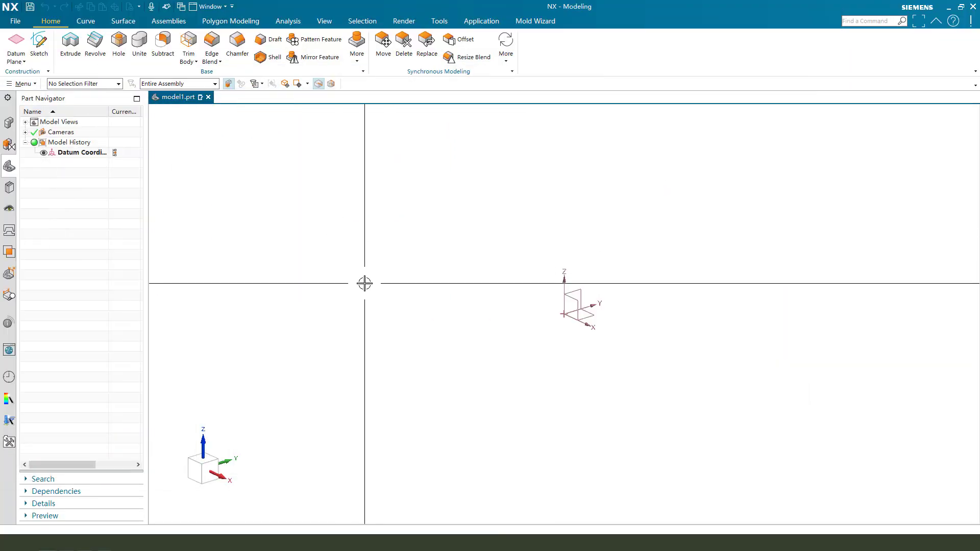
Start a sketch on the Top plane and draw an origin-centred octagon with inscribed radius about 115 mm and rotation about 67°.
click(41, 45)
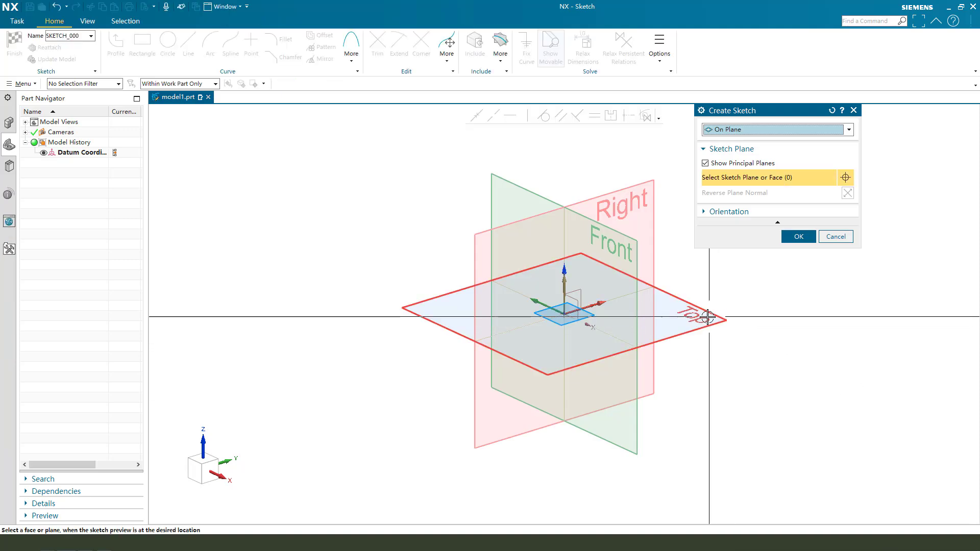
click(722, 314)
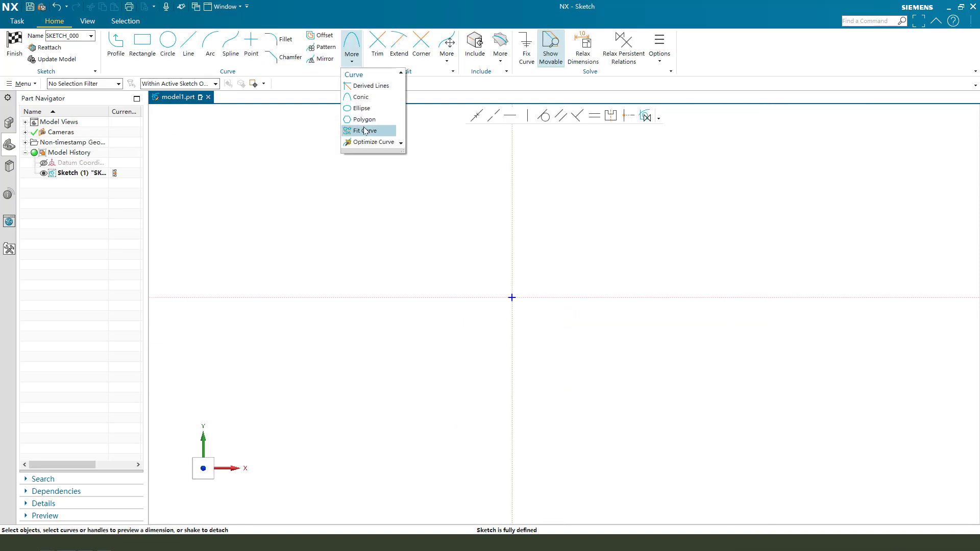
click(364, 119)
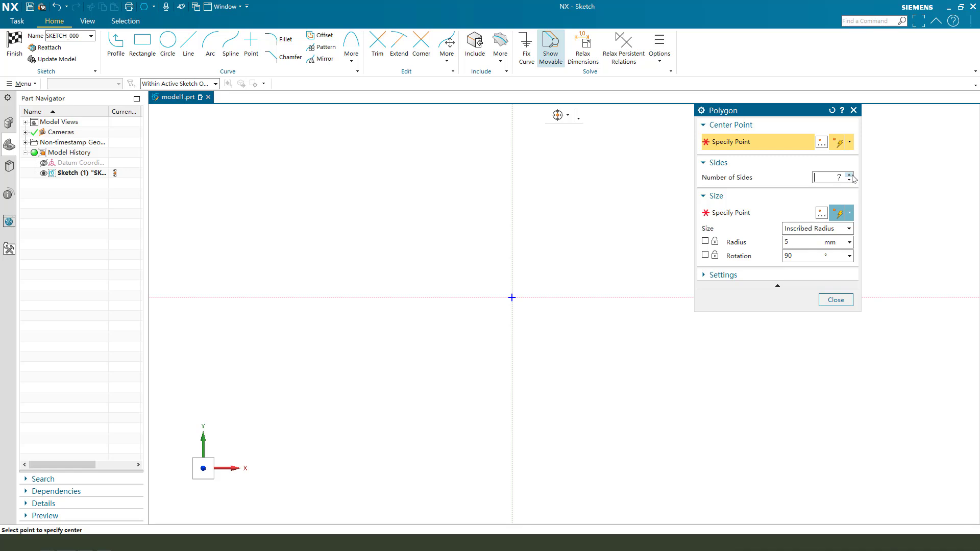
click(512, 297)
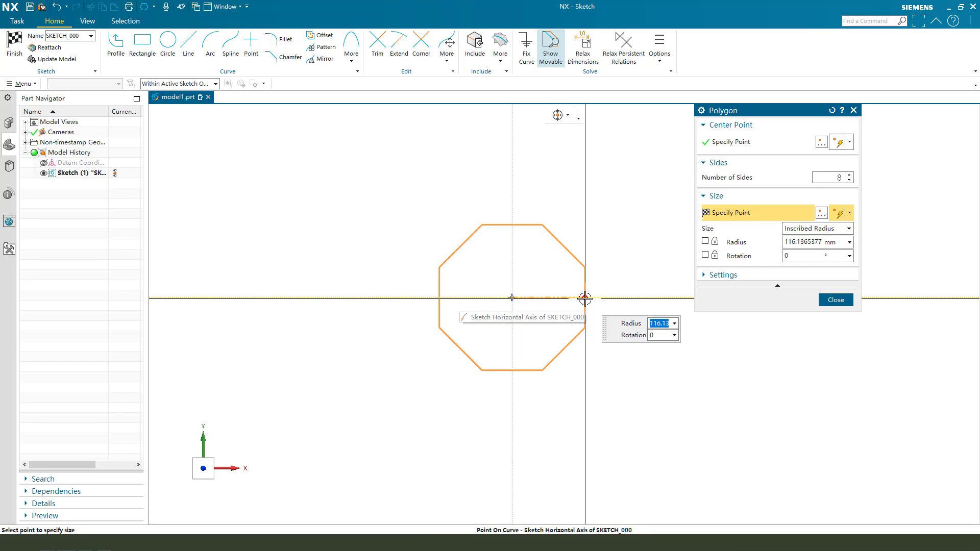
click(540, 231)
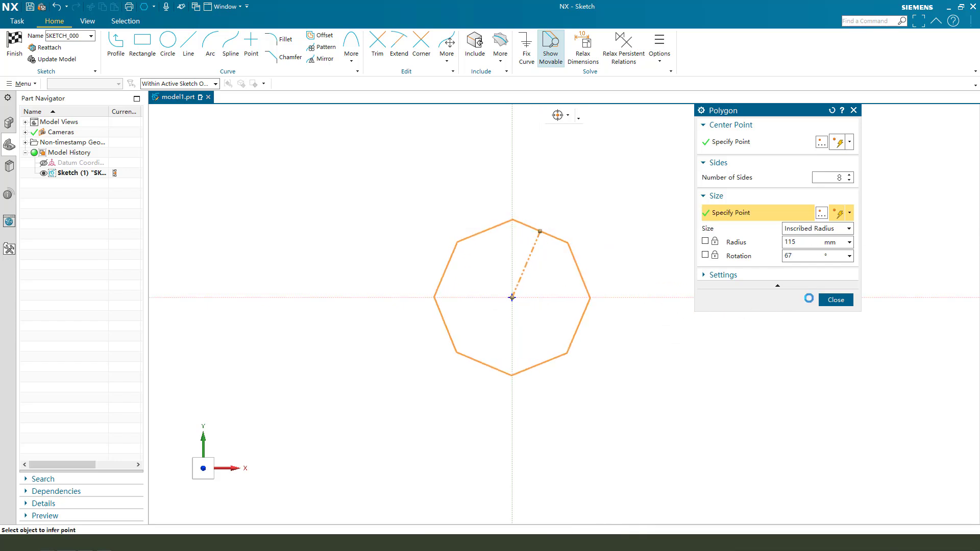
click(835, 300)
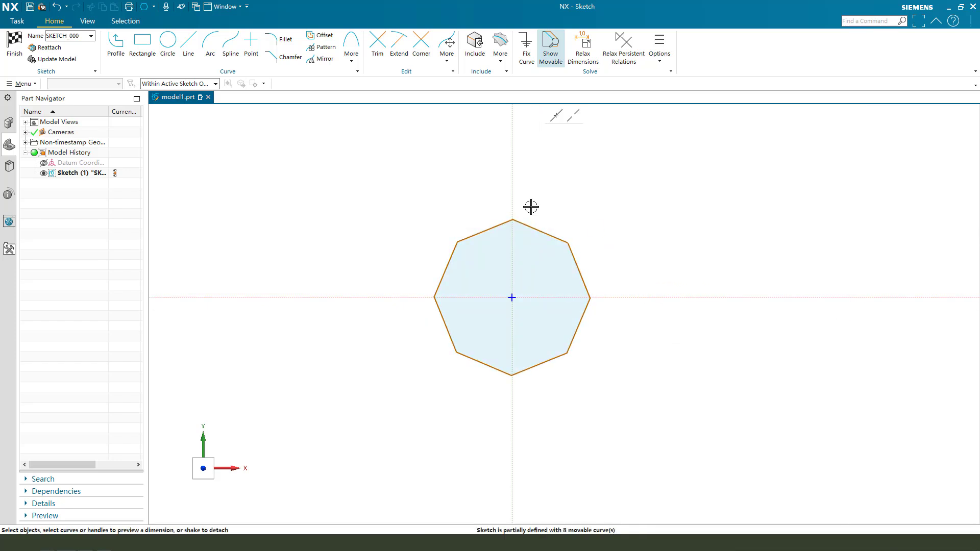
Make the octagon's top and bottom vertices coincident with the sketch's vertical axis.
click(514, 220)
click(512, 232)
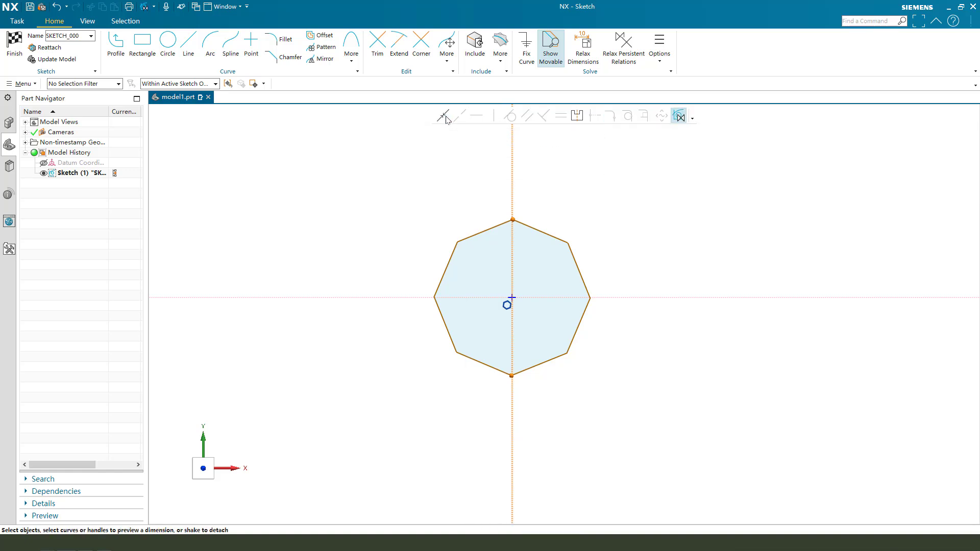
scroll(618, 274, up, 1)
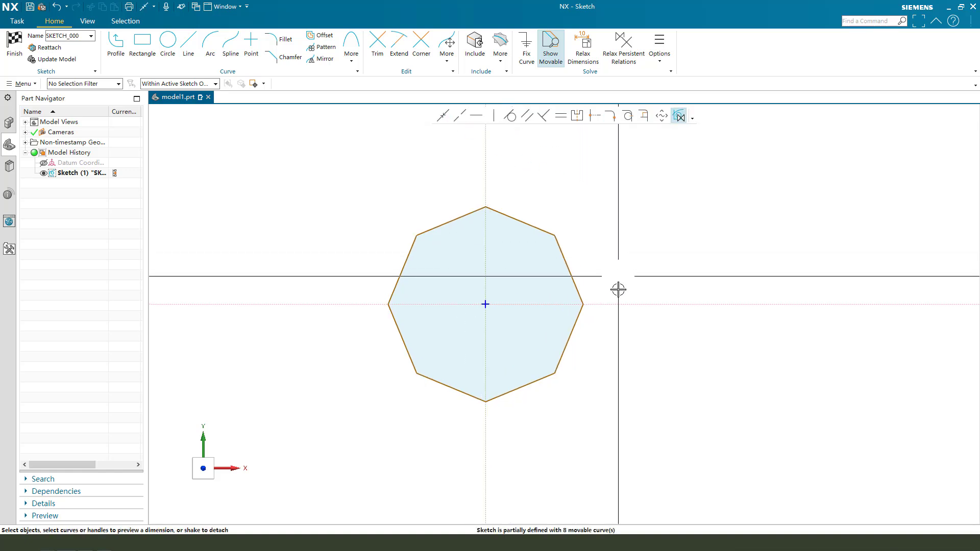
Dimension the octagon across its two horizontally opposite vertices as 120 mm, move the dimension closer below it, and finish the sketch.
click(583, 304)
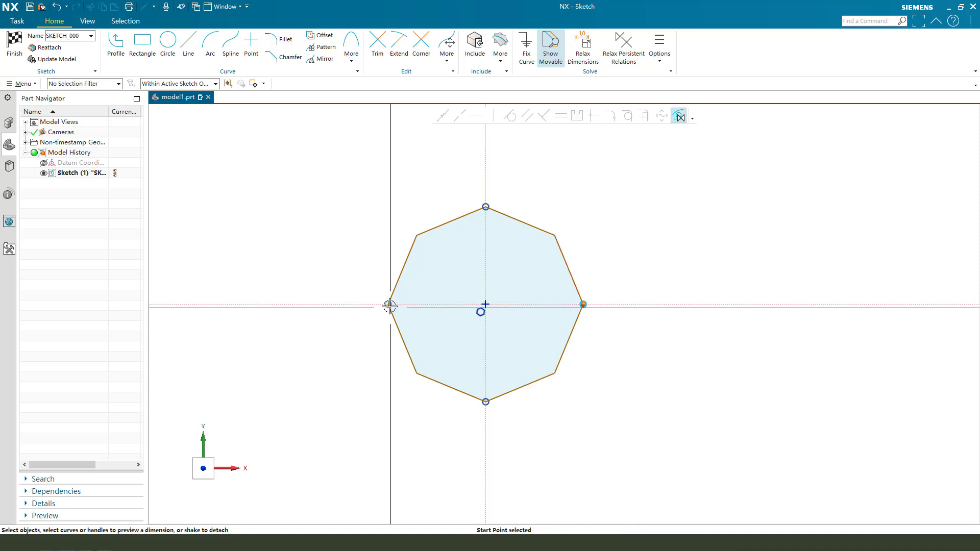
click(388, 304)
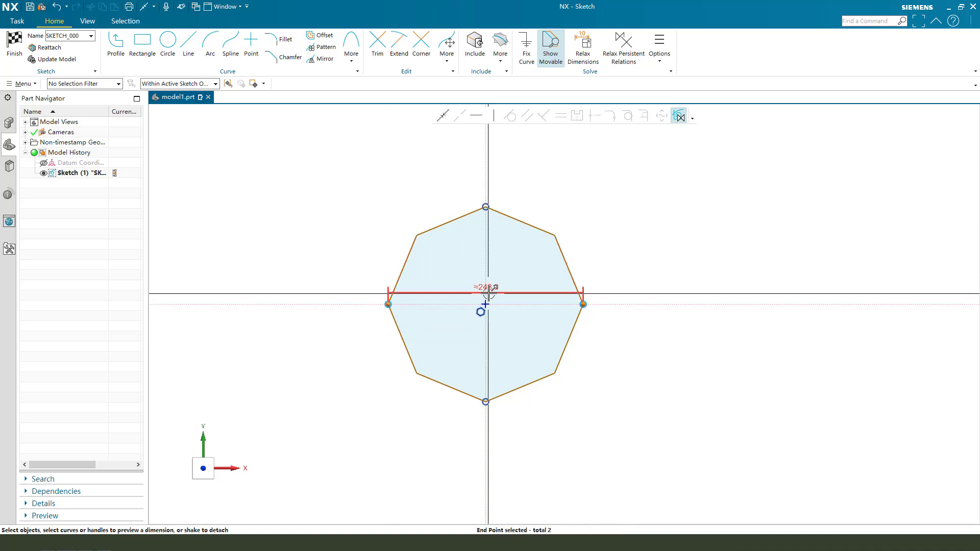
click(715, 469)
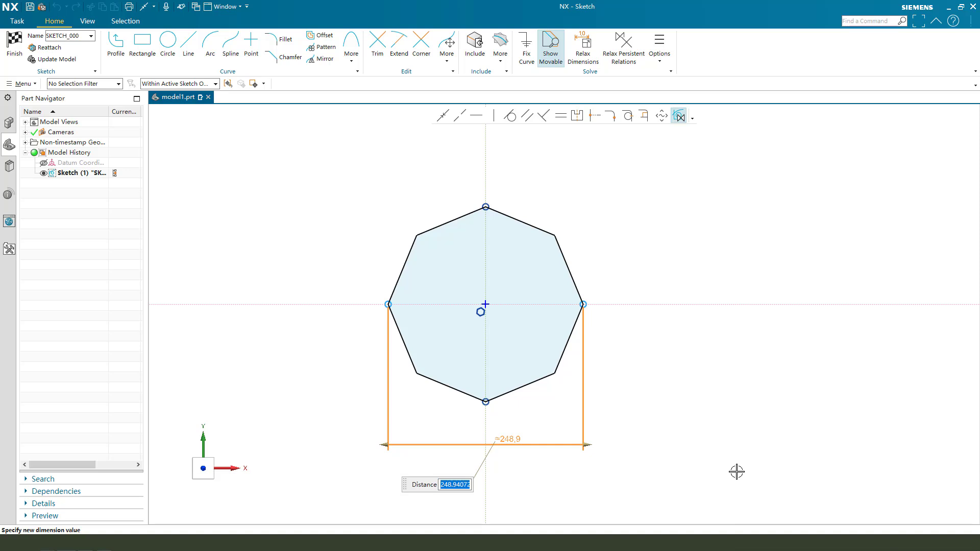
text(120)
key(Return)
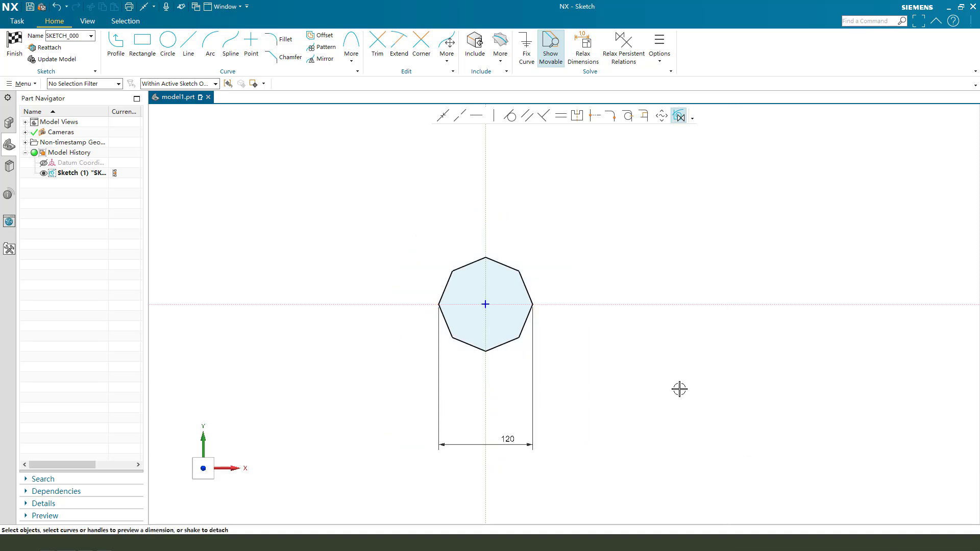
scroll(504, 302, up, 2)
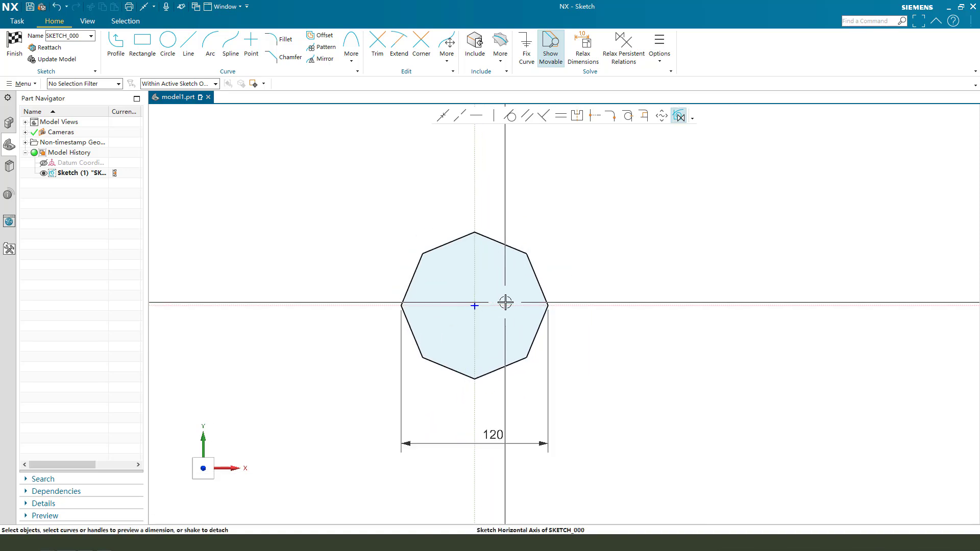
mouse_move(499, 436)
mouse_down()
mouse_move(496, 416)
mouse_move(496, 425)
mouse_up()
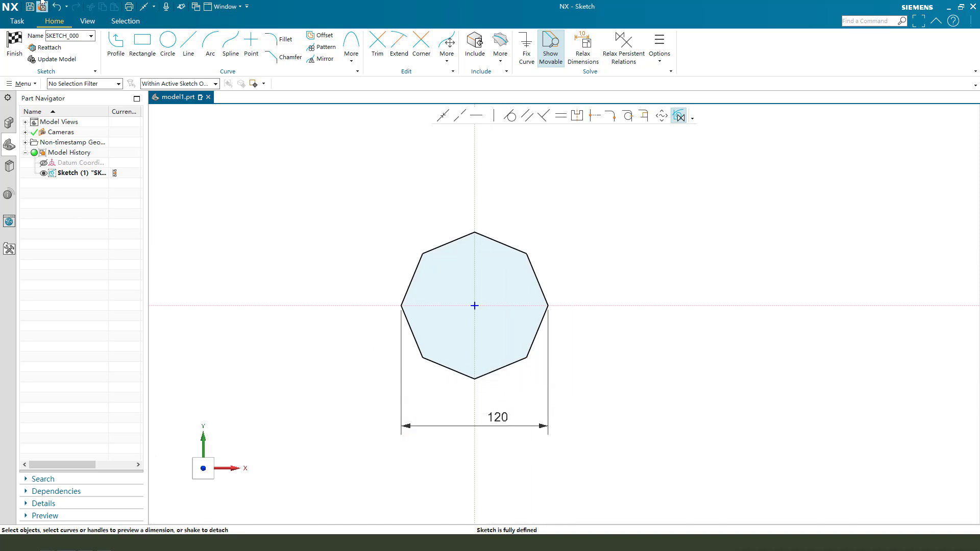
click(15, 53)
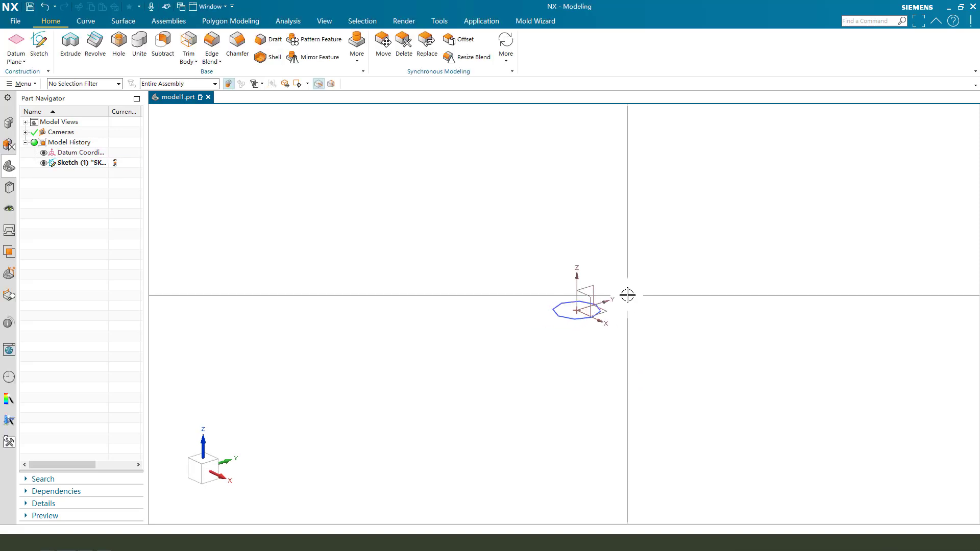
Create a datum plane offset 55 mm upward from the XY plane.
scroll(630, 294, up, 2)
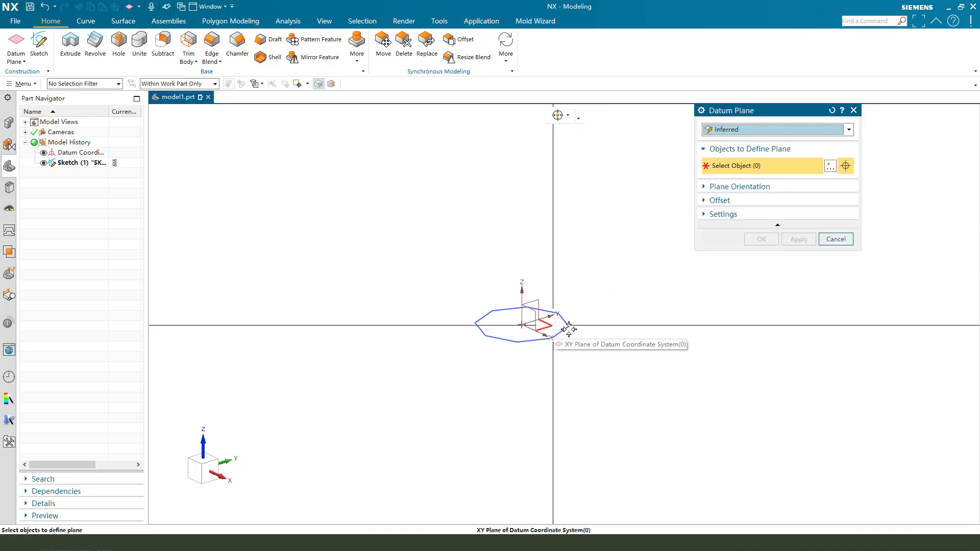
click(546, 322)
drag(545, 301, 601, 261)
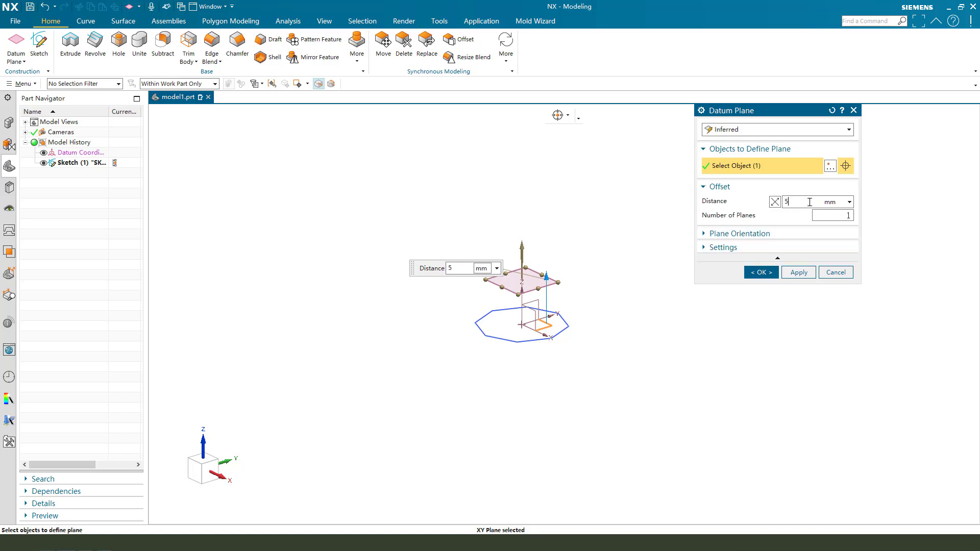
click(760, 271)
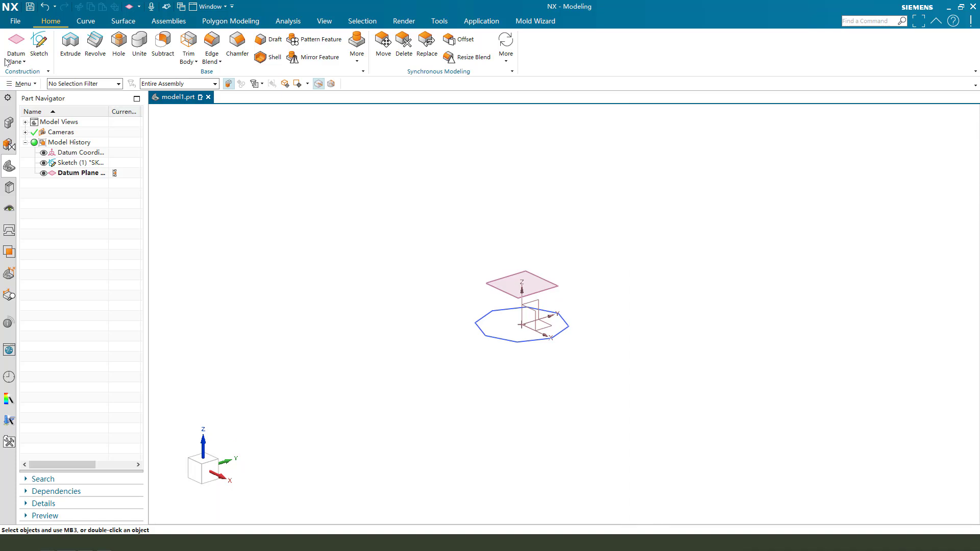
Start a sketch on the offset datum plane and draw an origin-centred octagon with inscribed radius about 31 mm and rotation 0°.
click(40, 51)
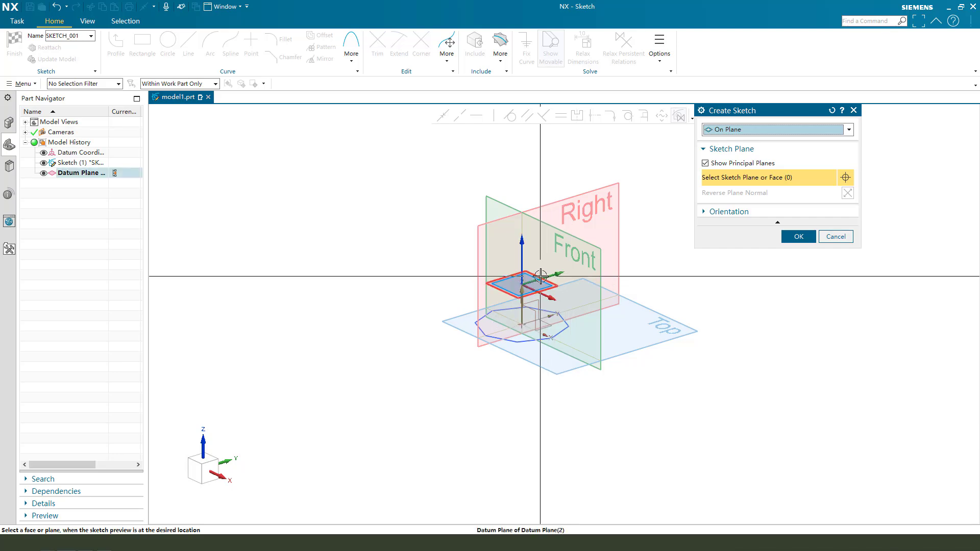
click(538, 274)
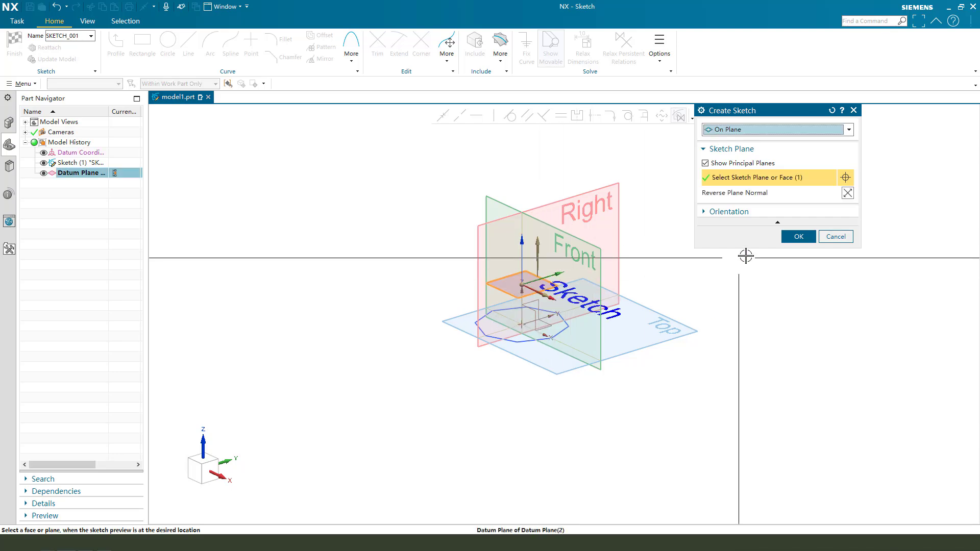
click(798, 236)
scroll(621, 357, up, 1)
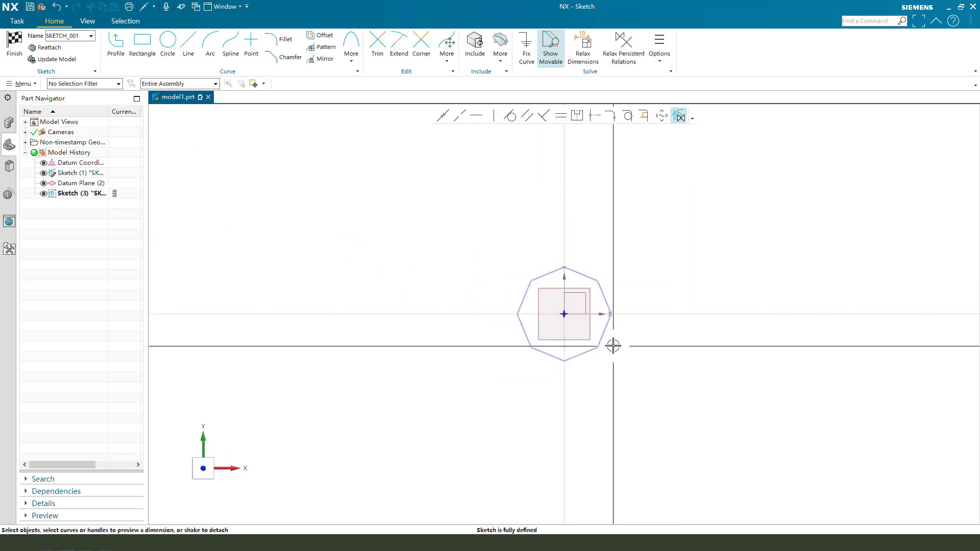
scroll(615, 343, up, 2)
scroll(659, 348, down, 3)
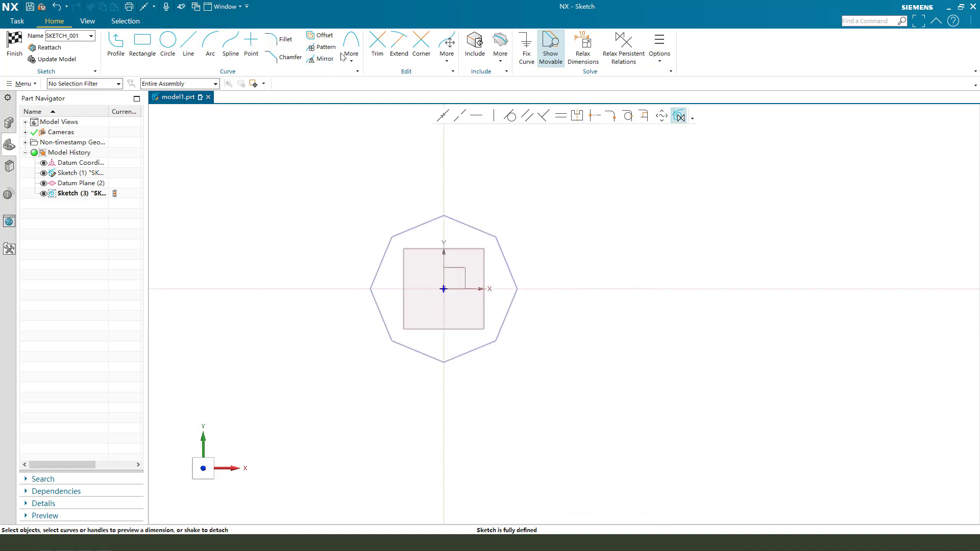
click(373, 122)
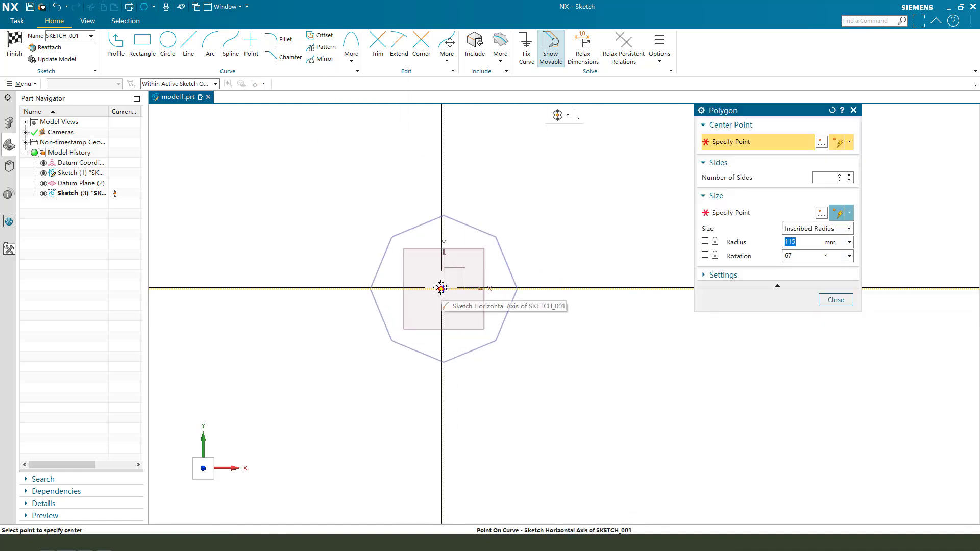
click(443, 288)
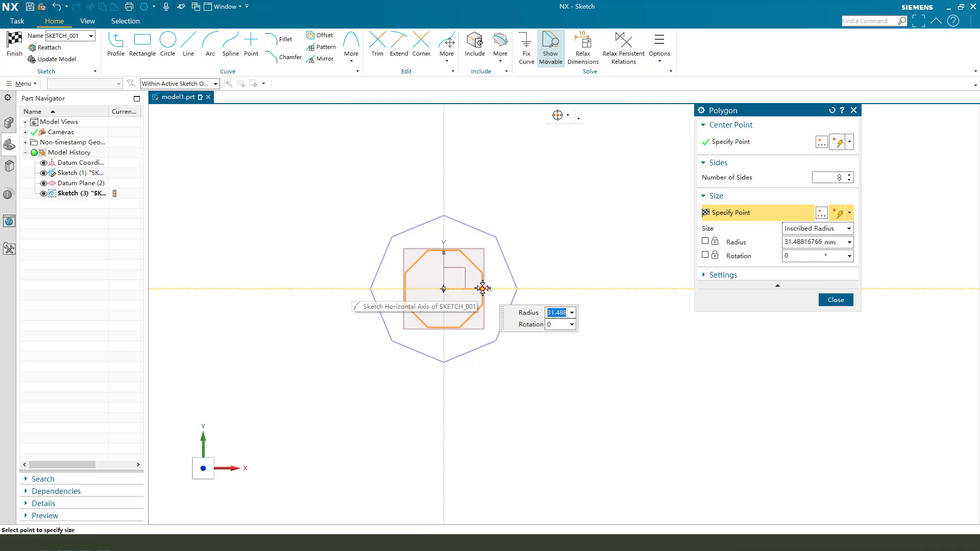
click(483, 288)
click(835, 300)
Dimension the smaller octagon between its upper-left vertex and the opposite lower-right vertex as 60 mm.
scroll(411, 295, up, 2)
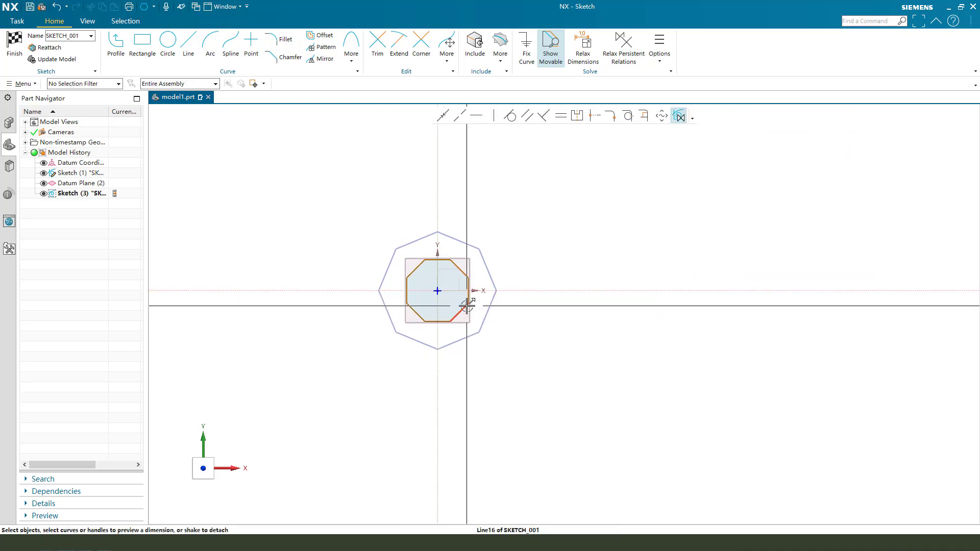
scroll(459, 305, down, 3)
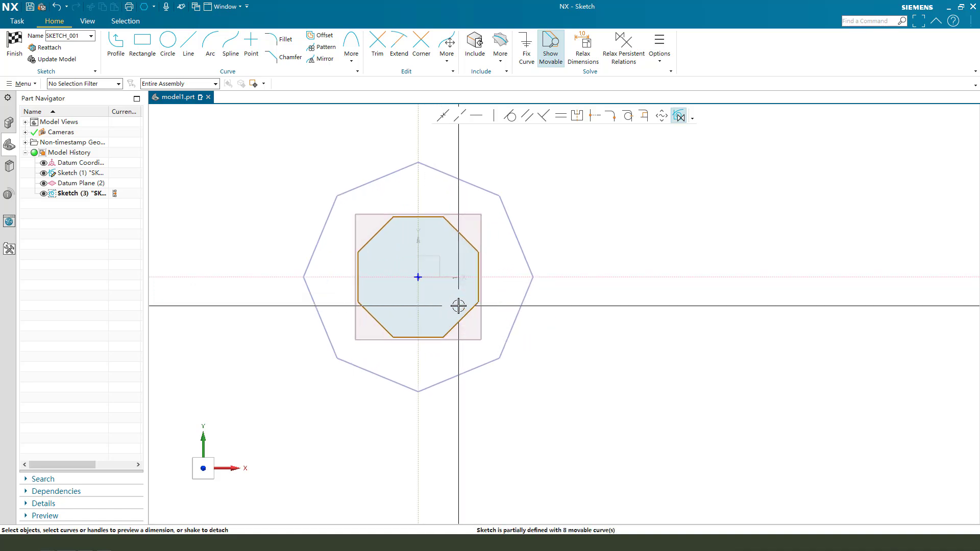
click(393, 216)
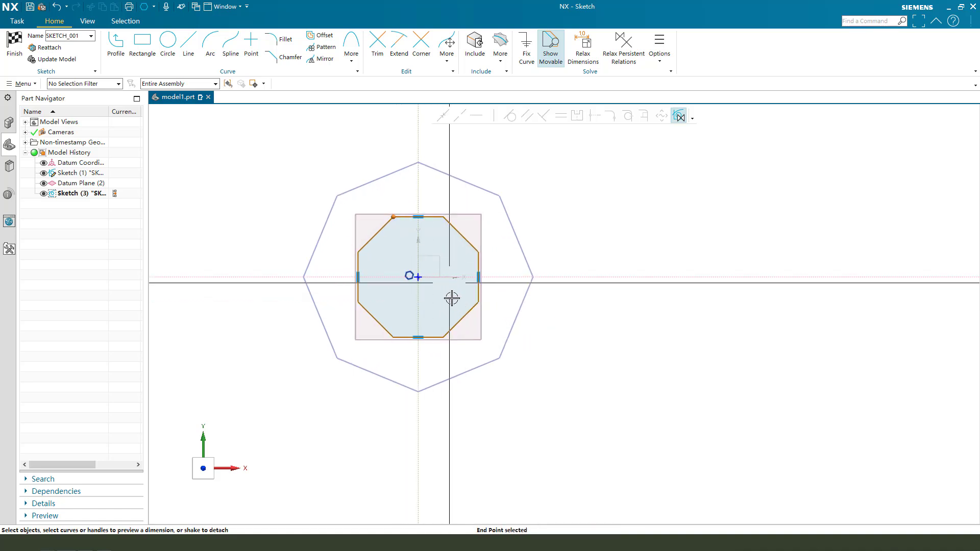
click(444, 337)
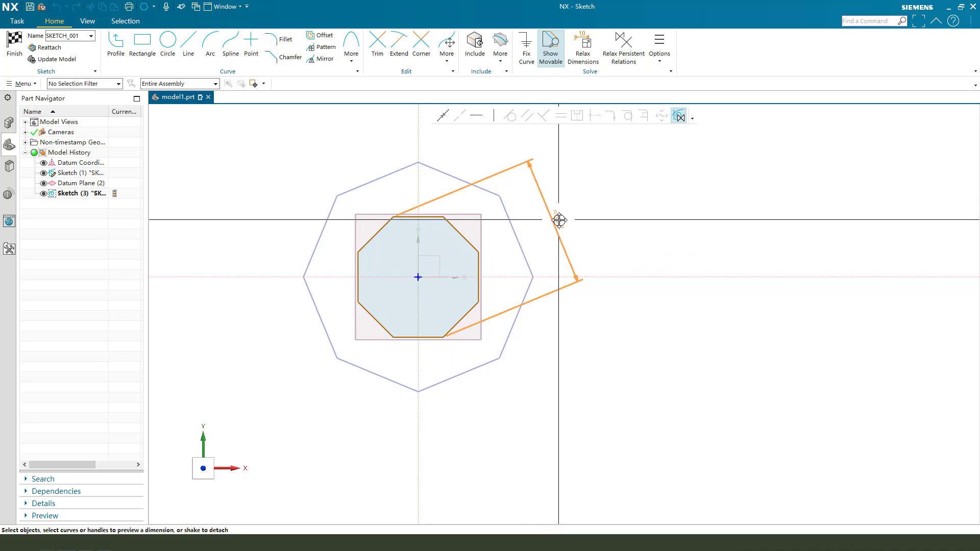
click(560, 218)
text(6)
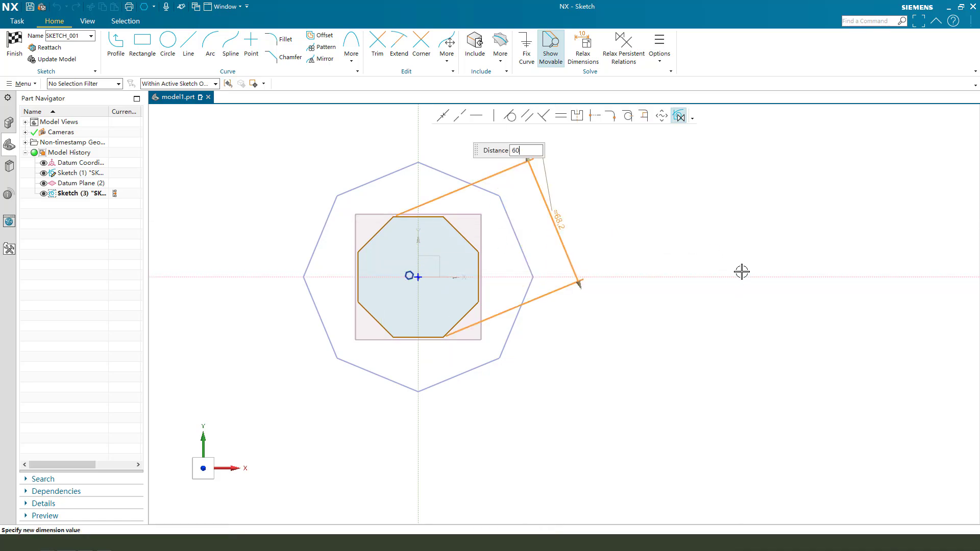
text(0)
key(Return)
key(Escape)
Apply a horizontal relation to the smaller octagon's top edge.
scroll(411, 253, up, 4)
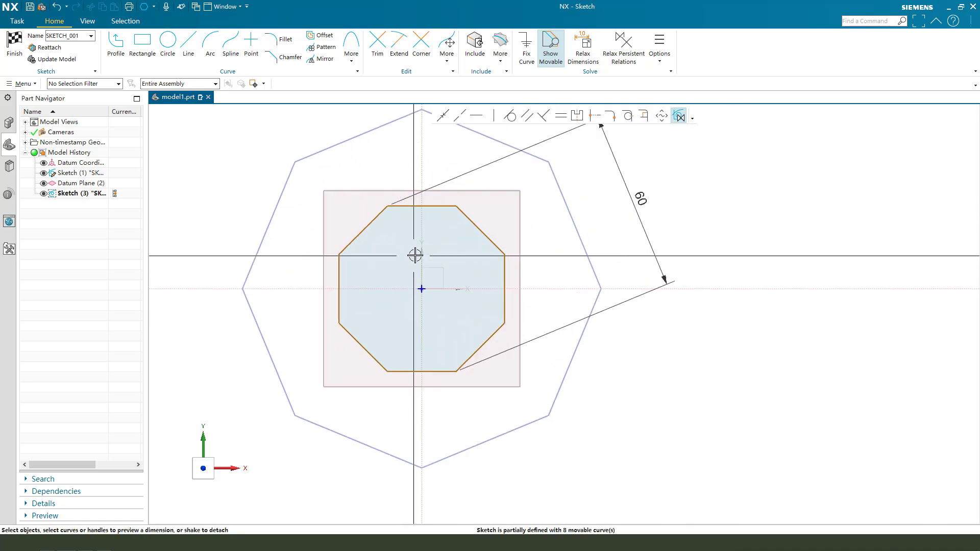
click(436, 207)
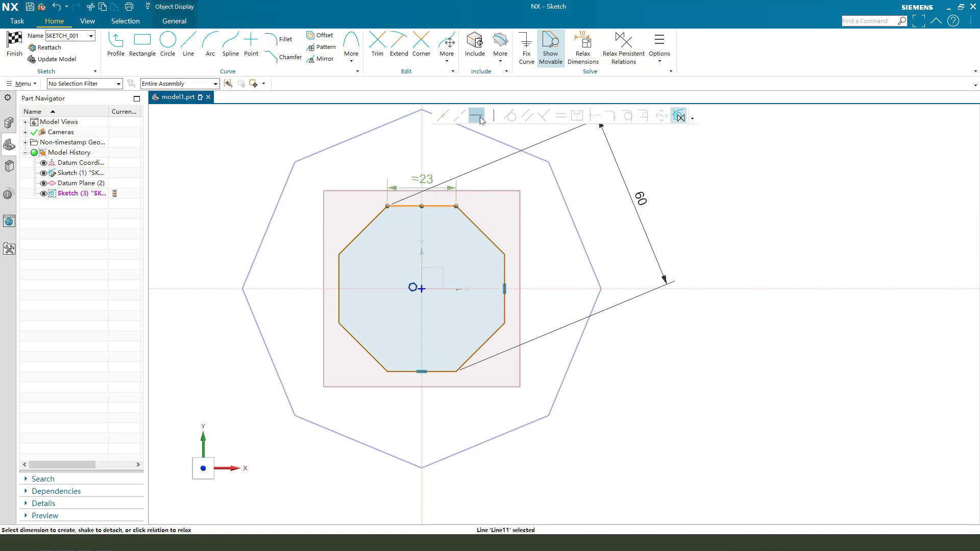
key(Escape)
Reposition the 60 mm dimension beside the octagons and finish the upper sketch.
scroll(541, 317, down, 4)
click(593, 248)
scroll(571, 286, up, 1)
drag(617, 253, 606, 262)
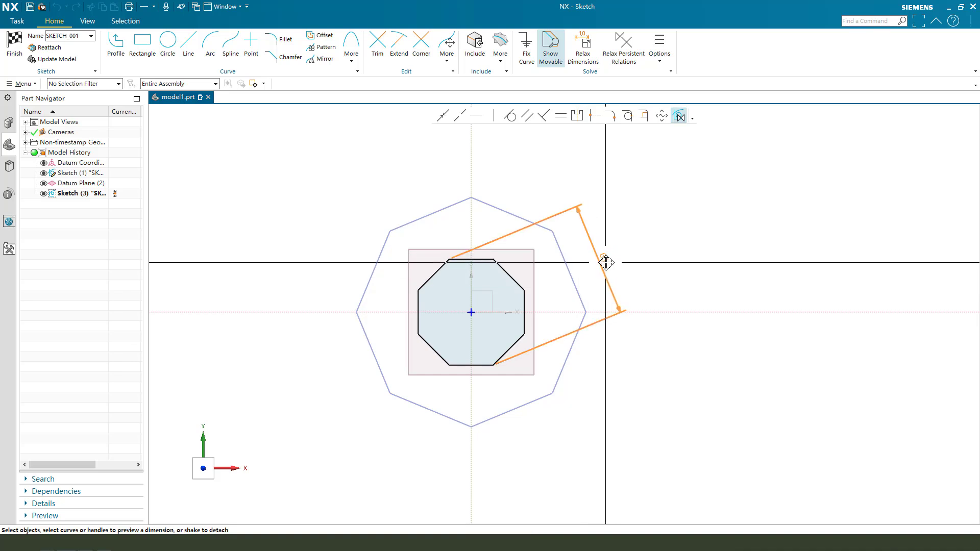
click(14, 43)
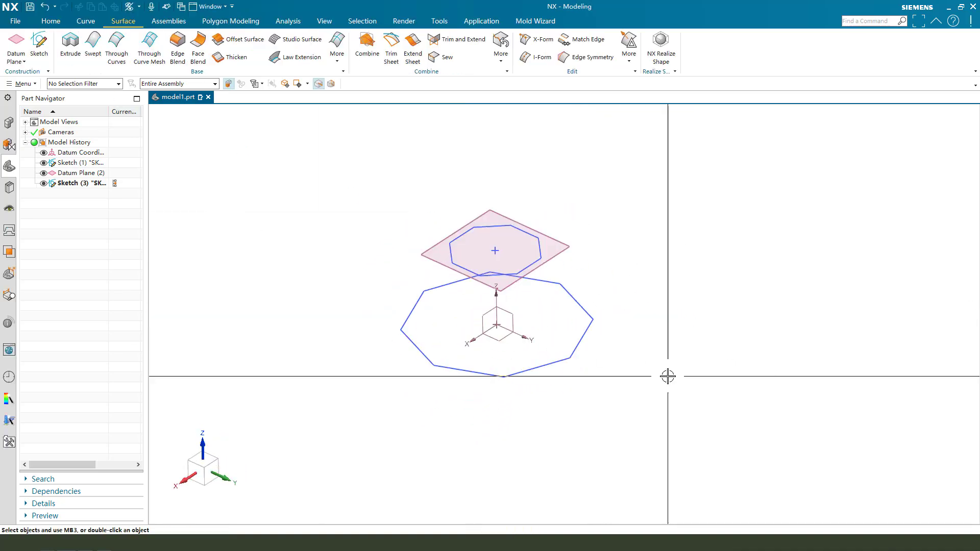
Hide the offset datum plane that carries the smaller octagon sketch.
key(ctrl+b)
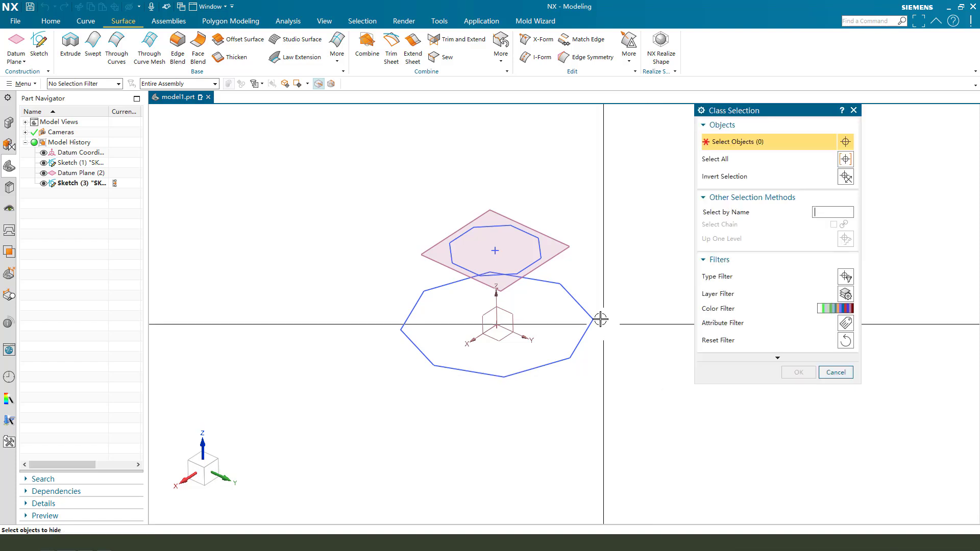
click(565, 248)
middle_click(610, 293)
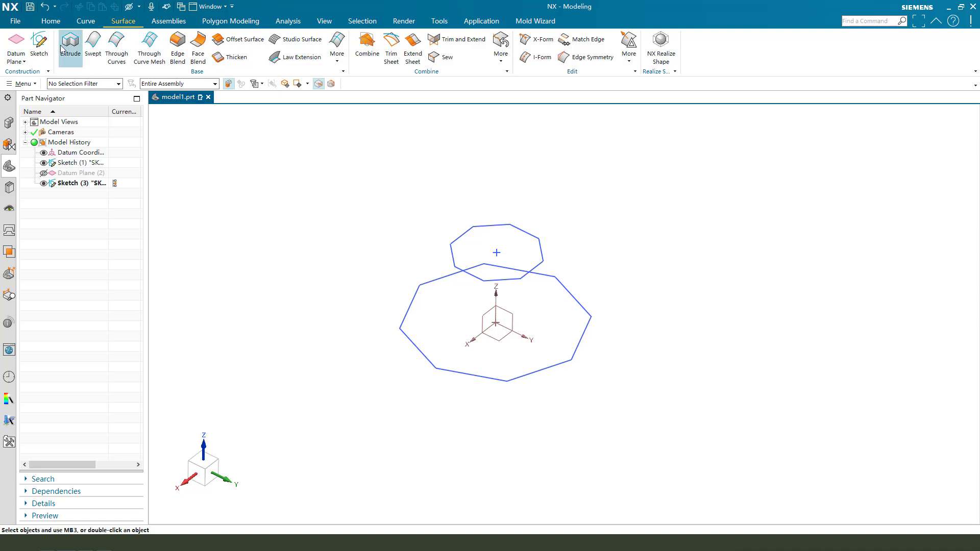
Sketch a closed triangle on the XY plane joining the inner octagon's lower right-side vertex to the outer octagon's adjacent lower-right edge.
click(503, 345)
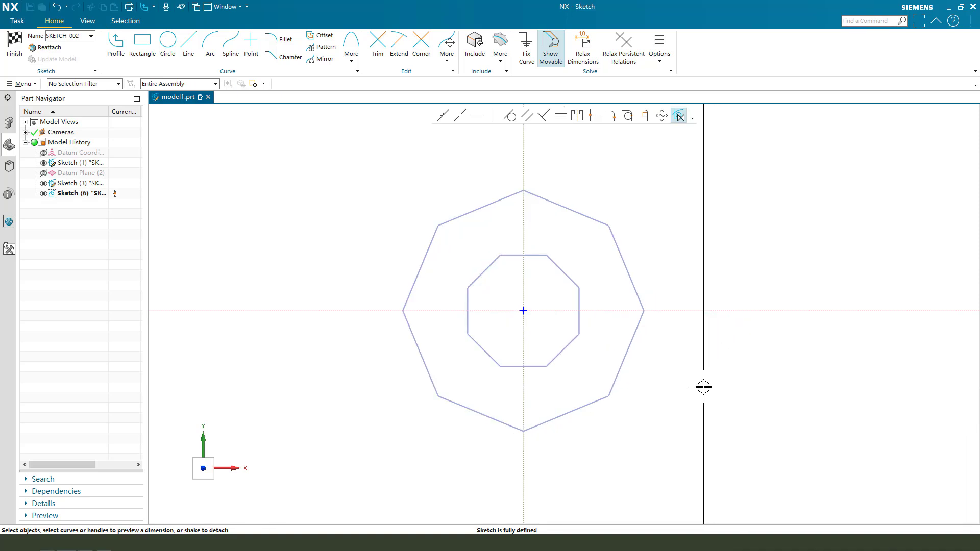
click(117, 58)
click(580, 334)
click(643, 312)
click(608, 396)
click(581, 335)
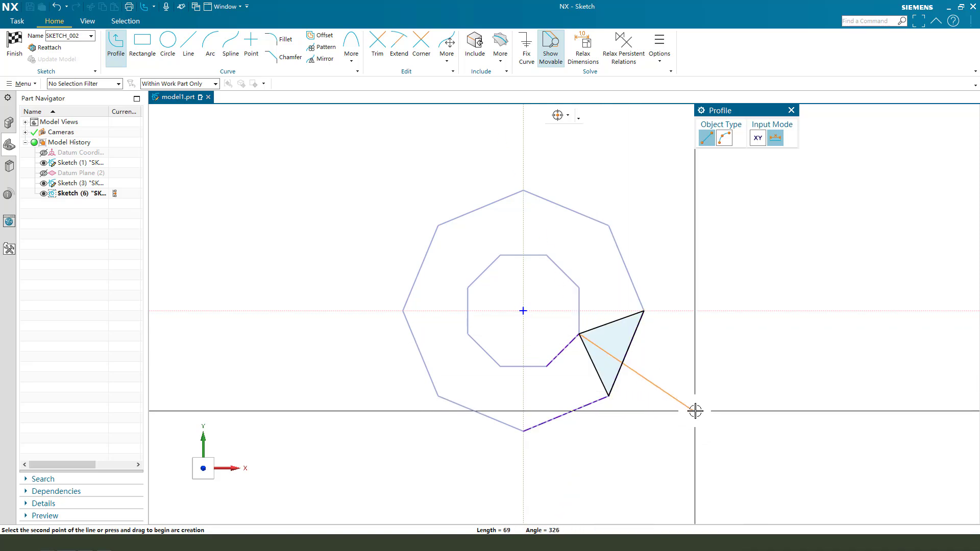
click(7, 52)
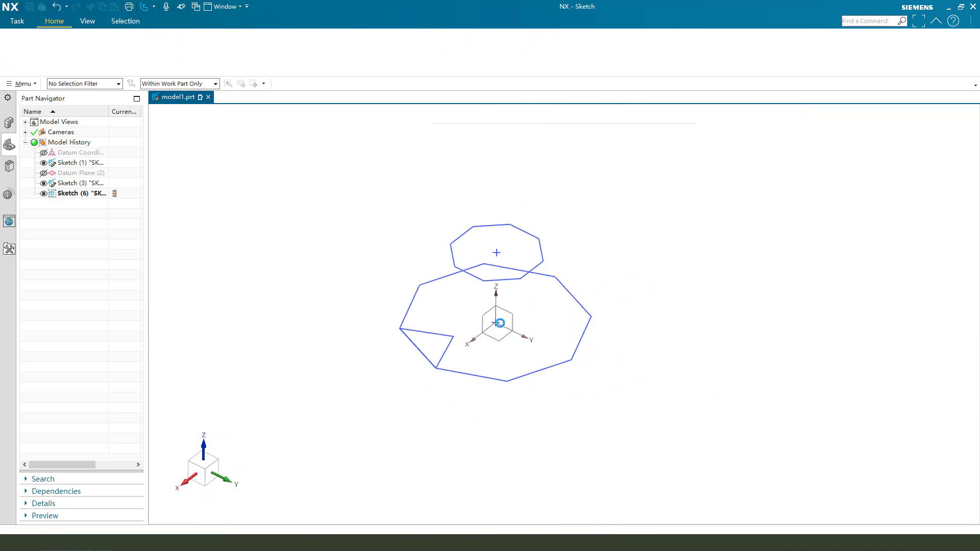
Extrude the triangle 55 mm upward as a solid.
key(x)
mouse_move(538, 297)
middle_down()
mouse_move(525, 316)
mouse_move(540, 301)
middle_up()
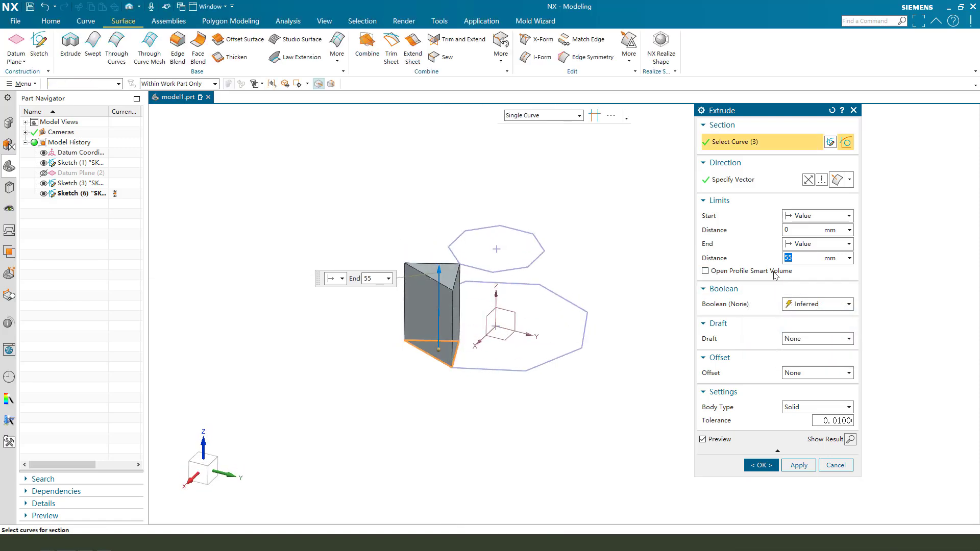
click(760, 465)
Create a Through Curves surface from the prism's top vertex on the smaller octagon to the prism's outer base edge.
middle_drag(707, 439, 599, 364)
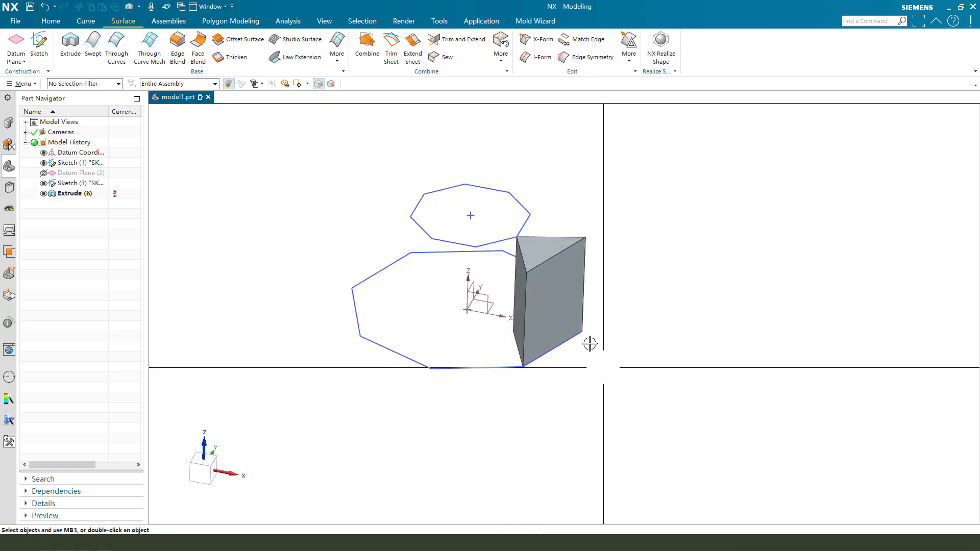
scroll(587, 308, up, 1)
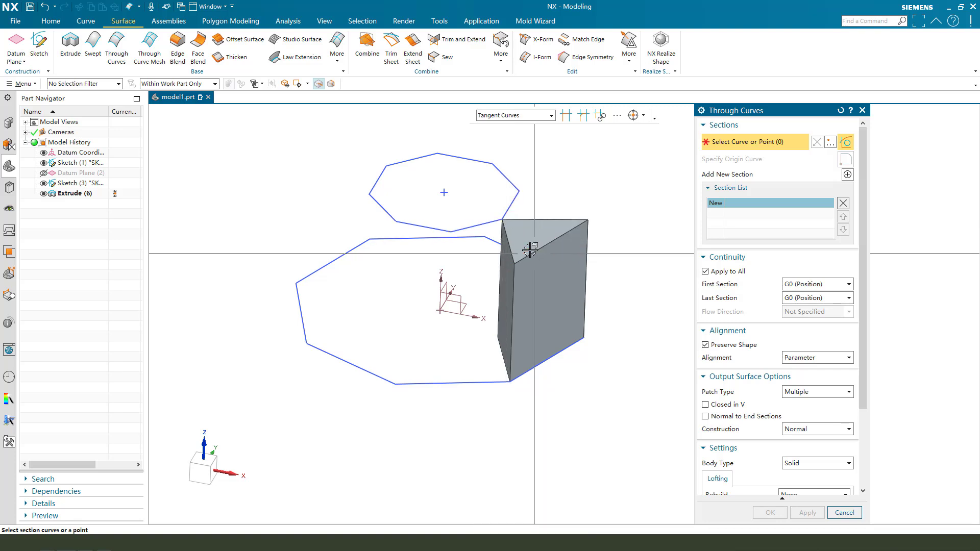
click(502, 220)
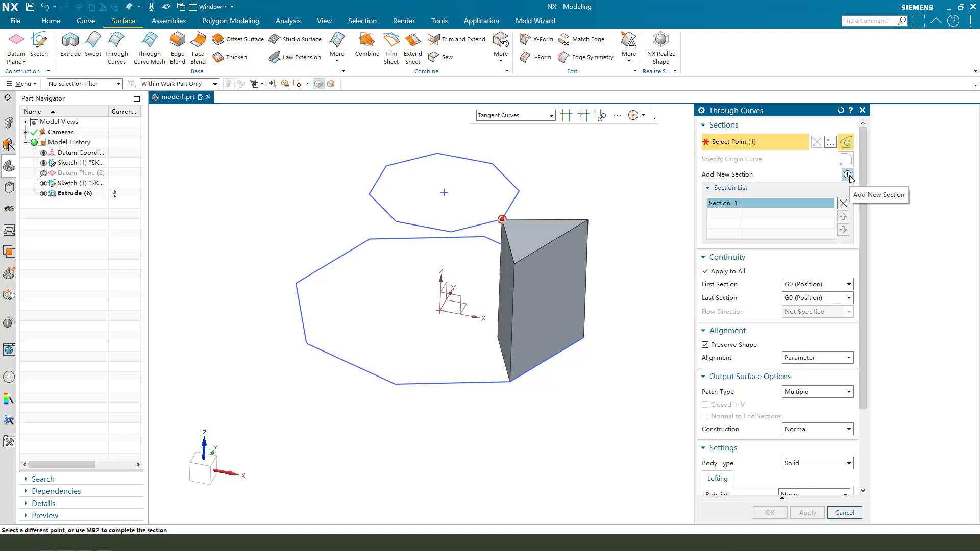
click(847, 175)
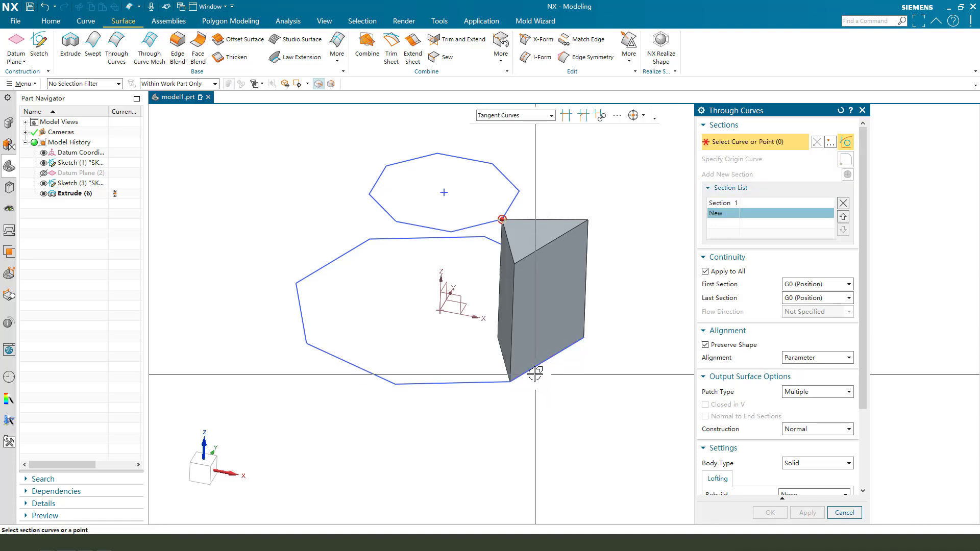
click(547, 360)
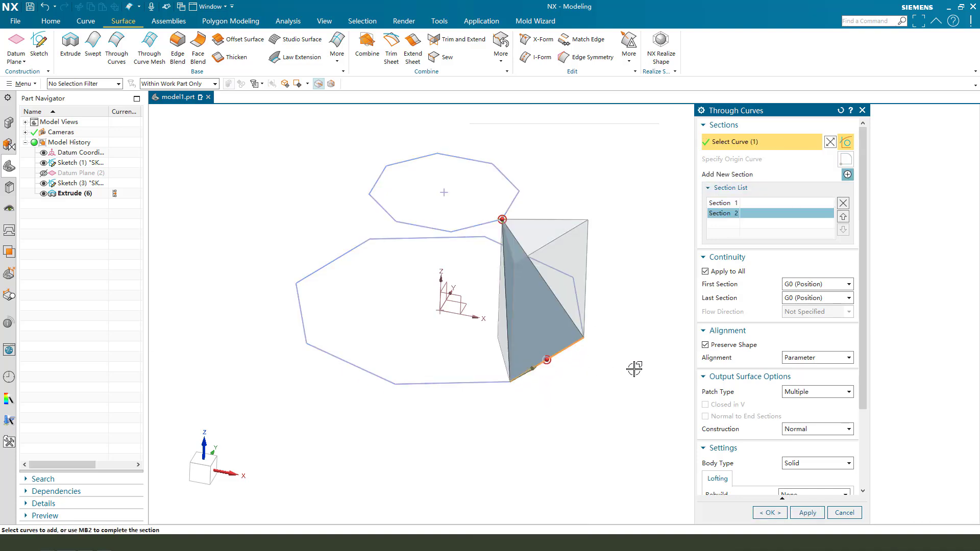
click(771, 513)
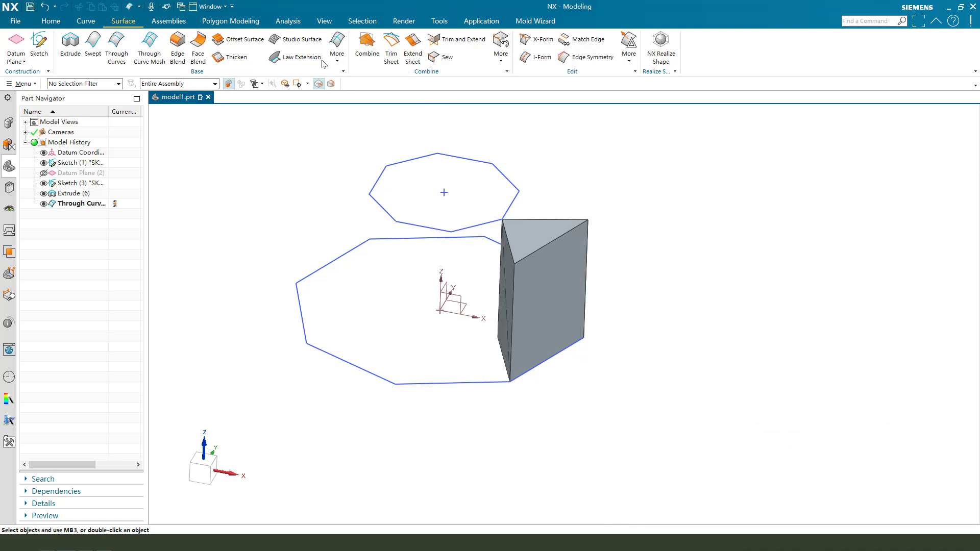
Replace the prism's top face with the sloped Through Curves surface at 0 mm offset.
click(51, 21)
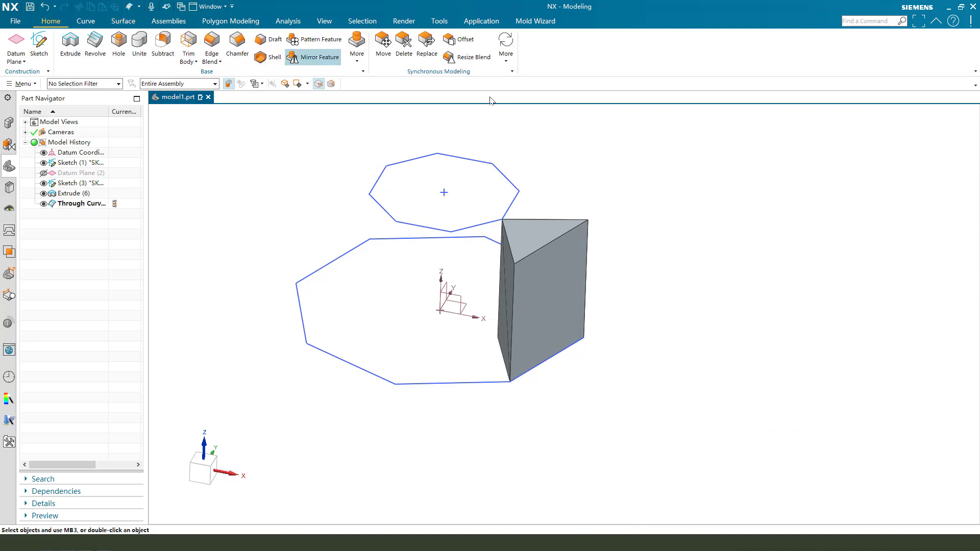
click(428, 46)
click(566, 227)
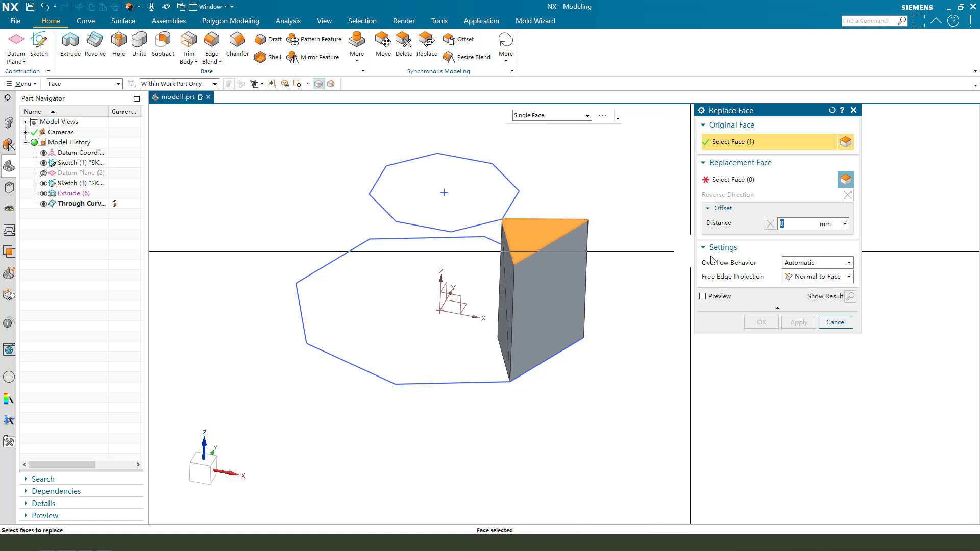
click(735, 180)
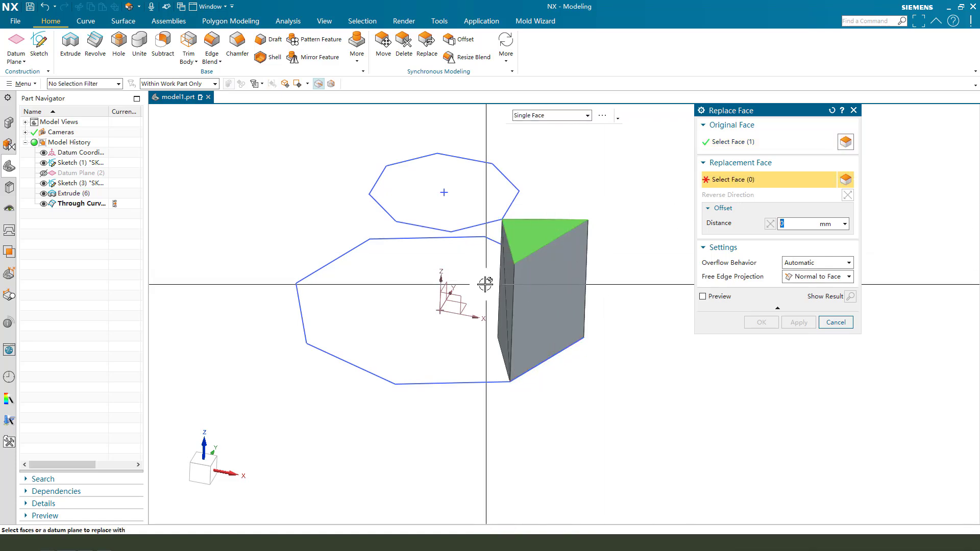
middle_drag(530, 280, 500, 286)
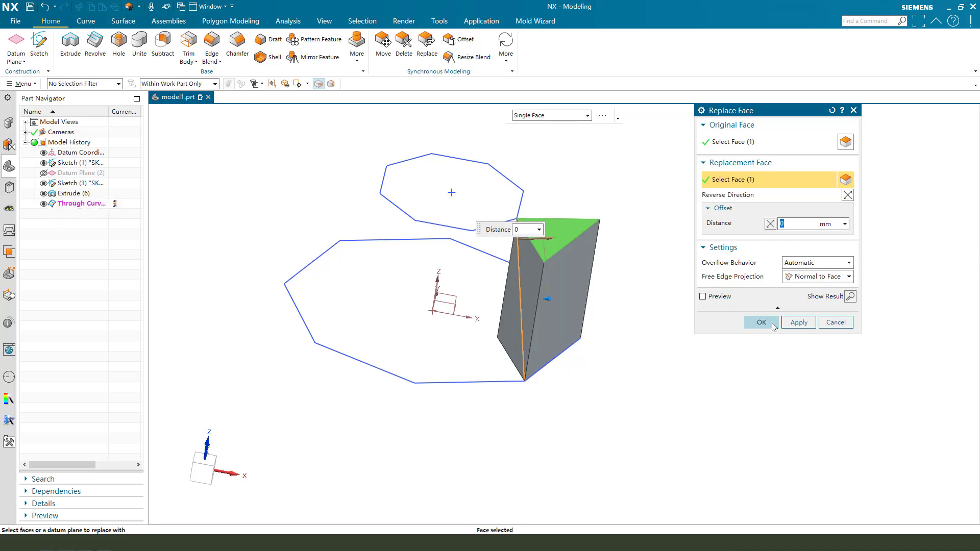
click(771, 324)
Sketch a second triangle on the XY plane joining the inner octagon's right vertical edge to the outer octagon's rightmost vertex.
middle_drag(591, 300, 547, 367)
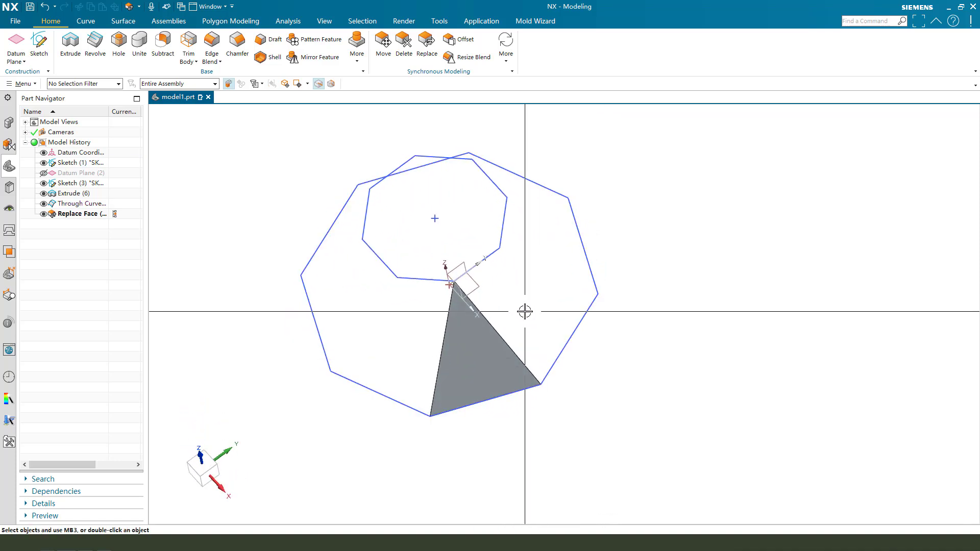
middle_drag(525, 310, 294, 210)
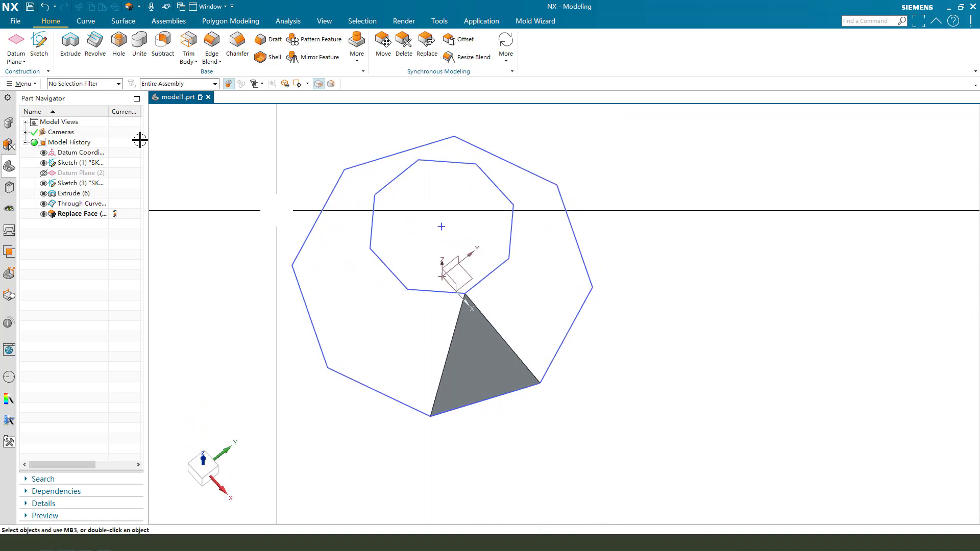
click(67, 48)
click(473, 278)
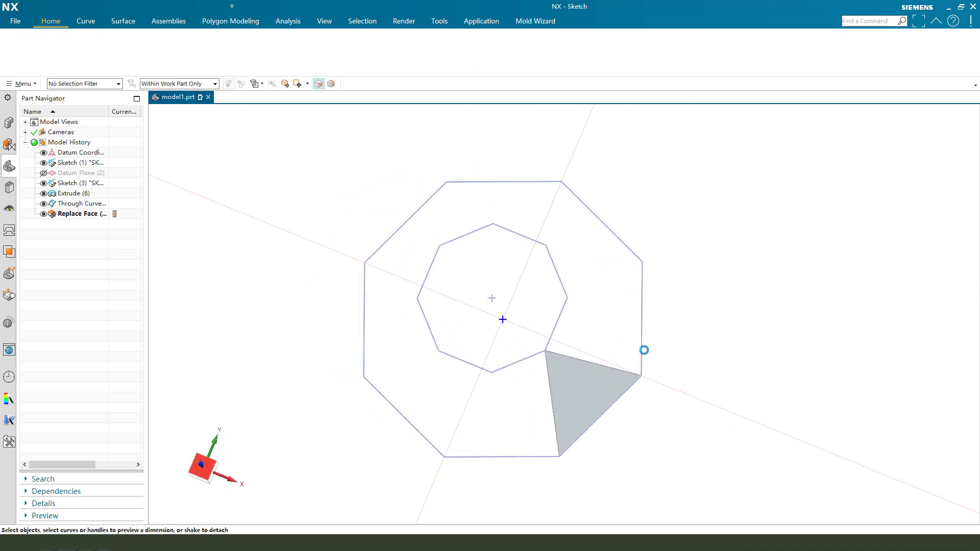
click(114, 43)
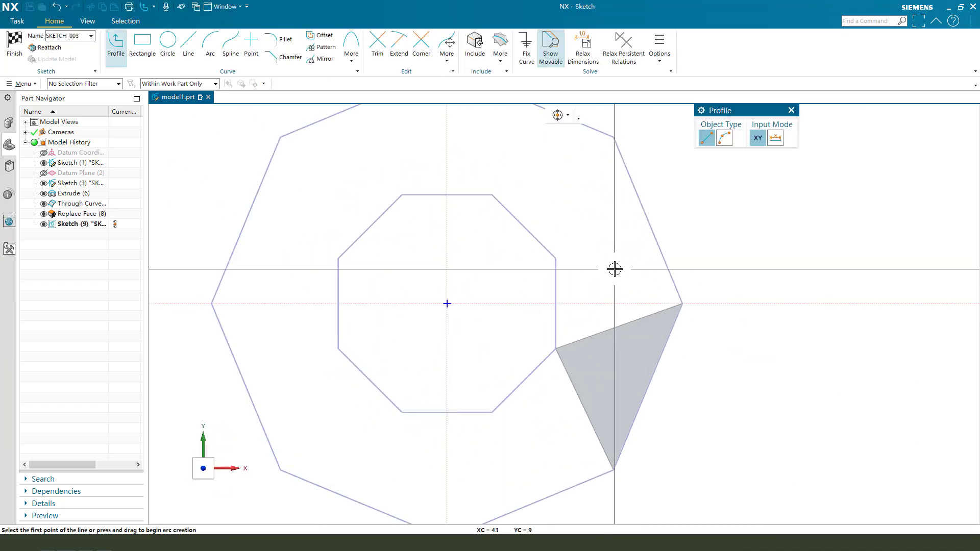
click(556, 259)
click(681, 304)
click(556, 348)
click(557, 260)
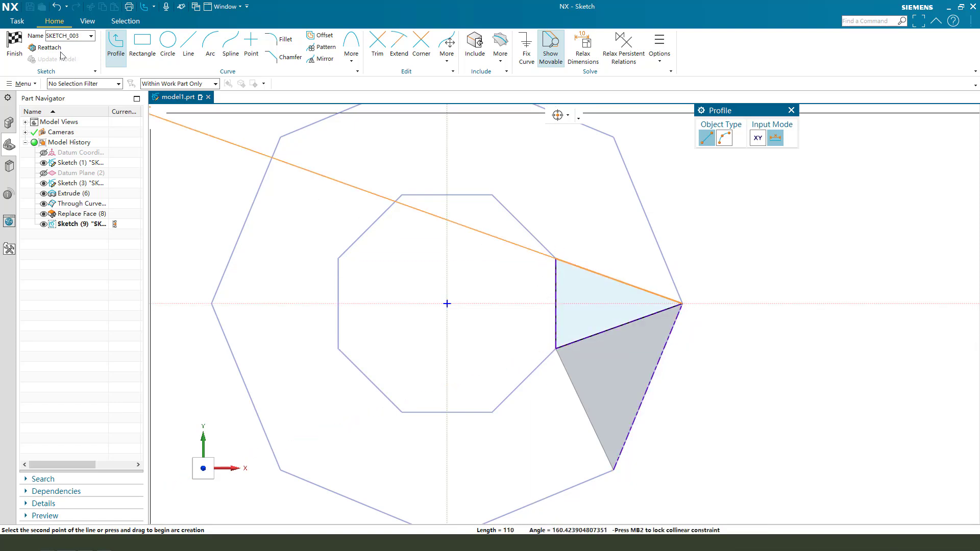
click(15, 44)
Extrude the second triangle 55 mm as a separate solid with Boolean set to None.
key(x)
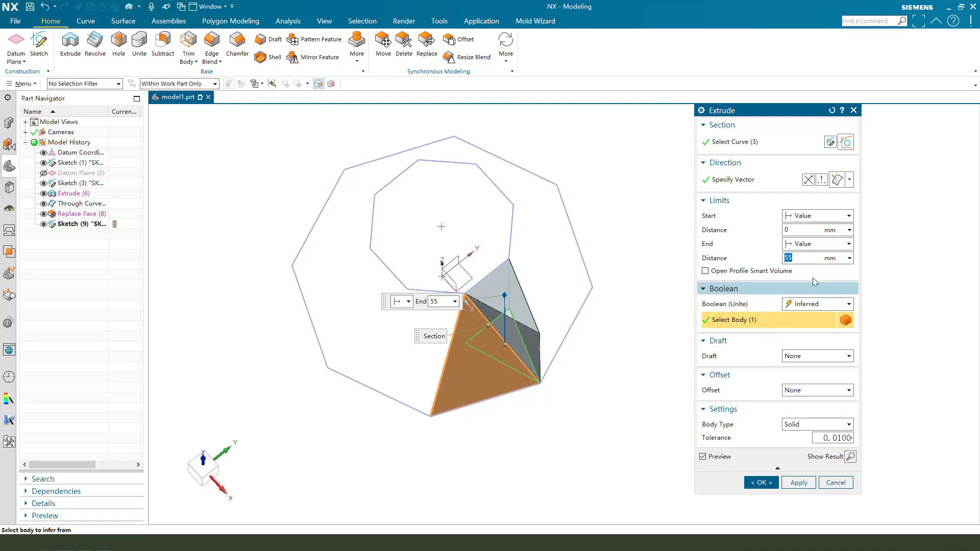
click(809, 304)
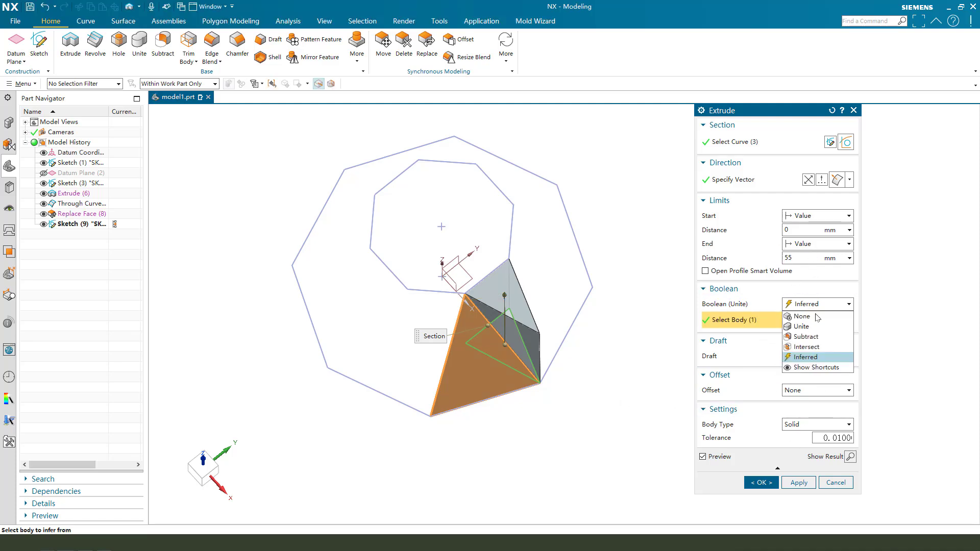
click(802, 317)
click(760, 464)
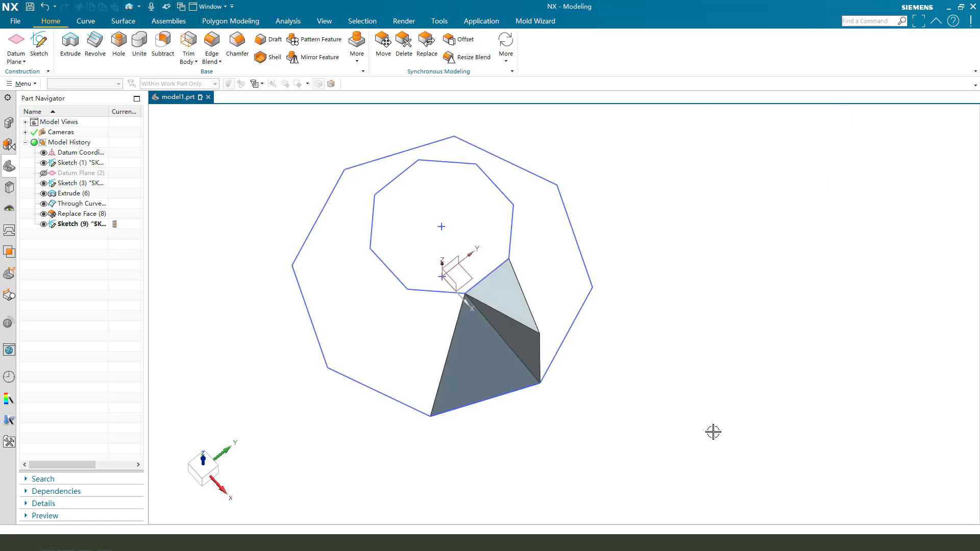
Sketch a closed triangle on the XZ plane along the second prism's top and outer edges, with a sloped line closing it.
middle_drag(626, 365, 658, 343)
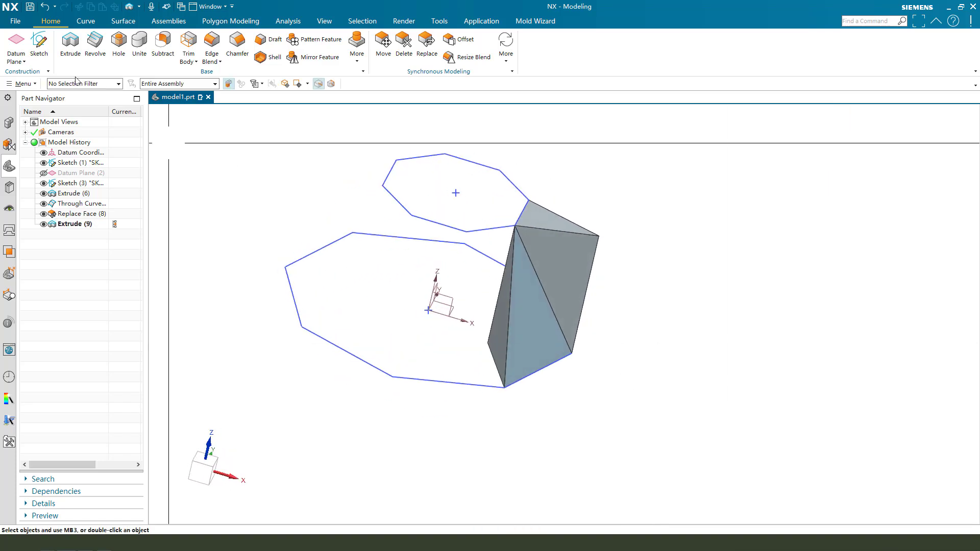
key(x)
middle_drag(398, 276, 423, 314)
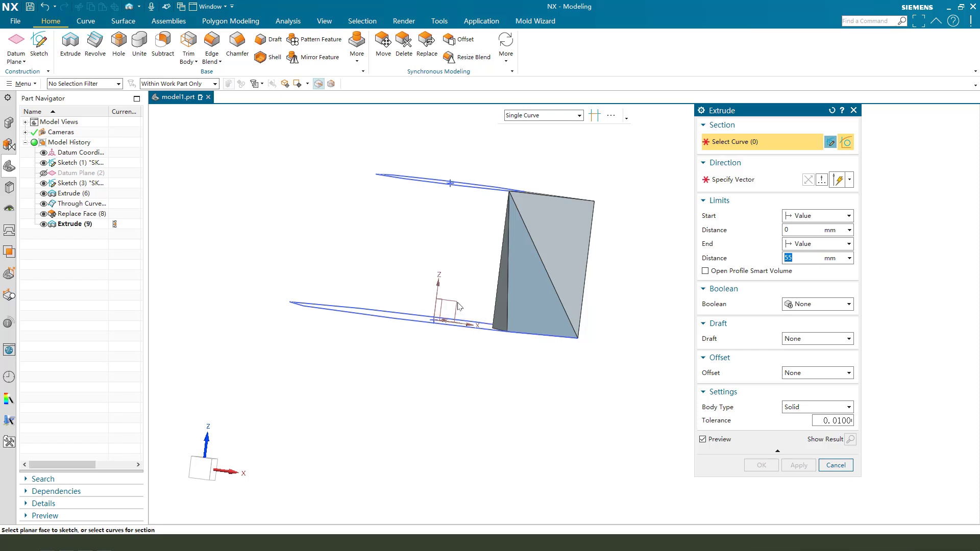
click(438, 306)
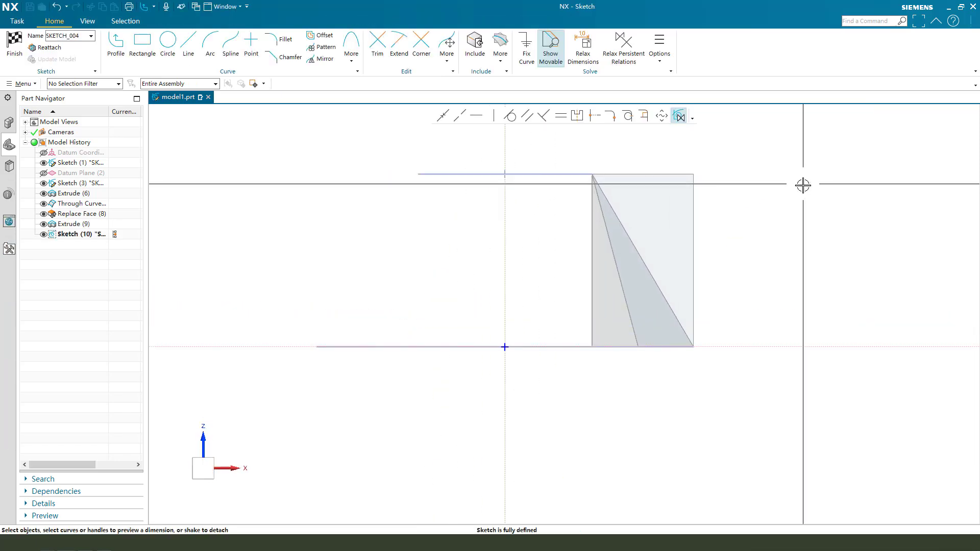
scroll(803, 184, up, 2)
click(108, 45)
click(476, 167)
click(635, 167)
click(634, 244)
click(478, 170)
key(Escape)
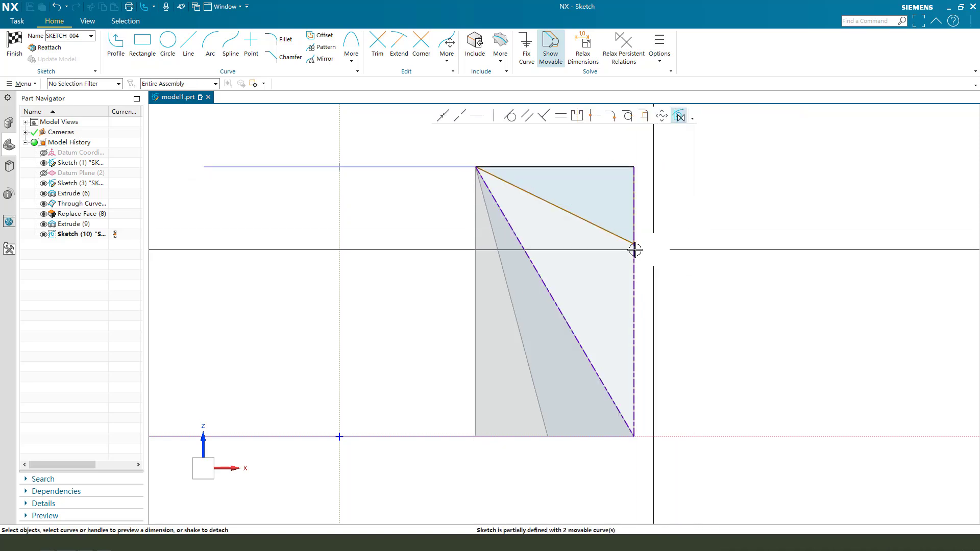
Dimension the height of the triangle's lower corner above the base axis as 30 mm.
click(629, 241)
click(662, 436)
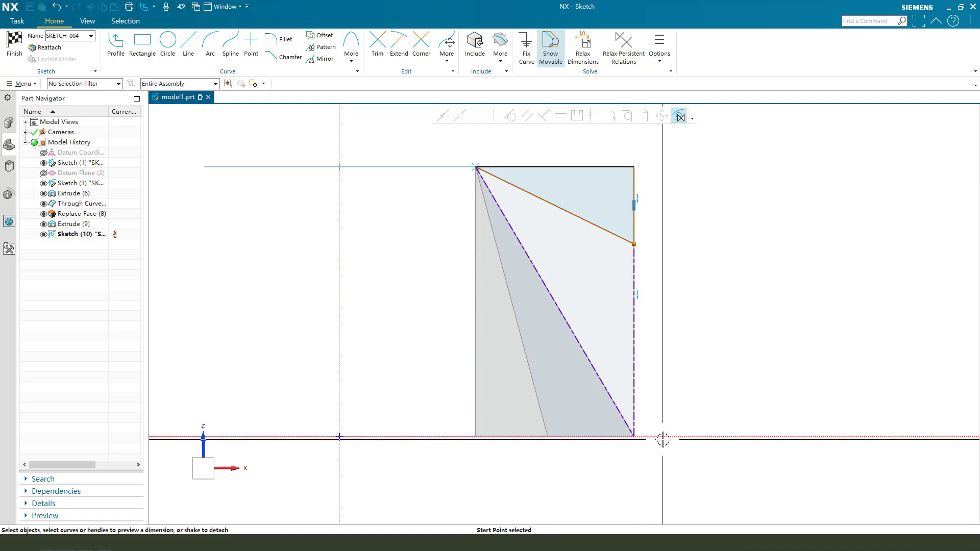
click(699, 346)
text(3)
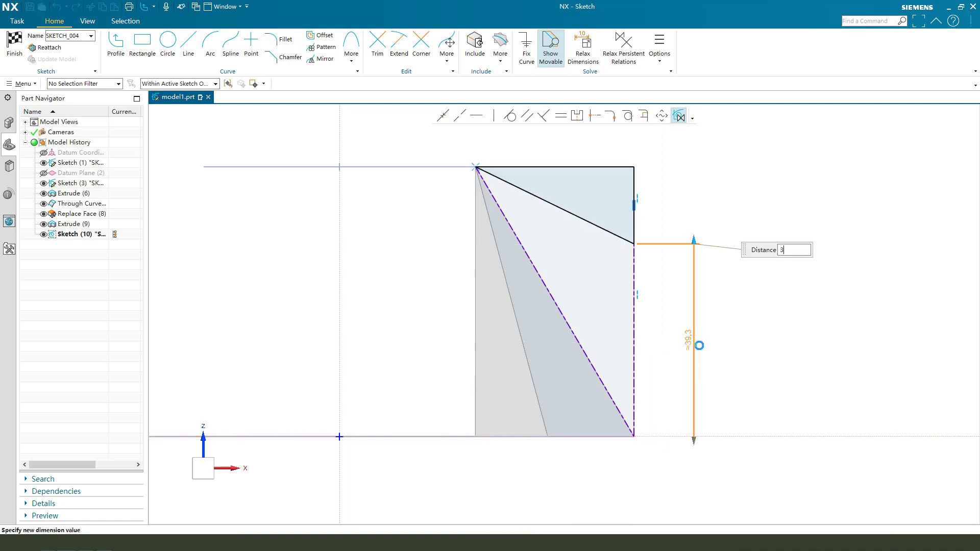
text(0)
key(Return)
key(Escape)
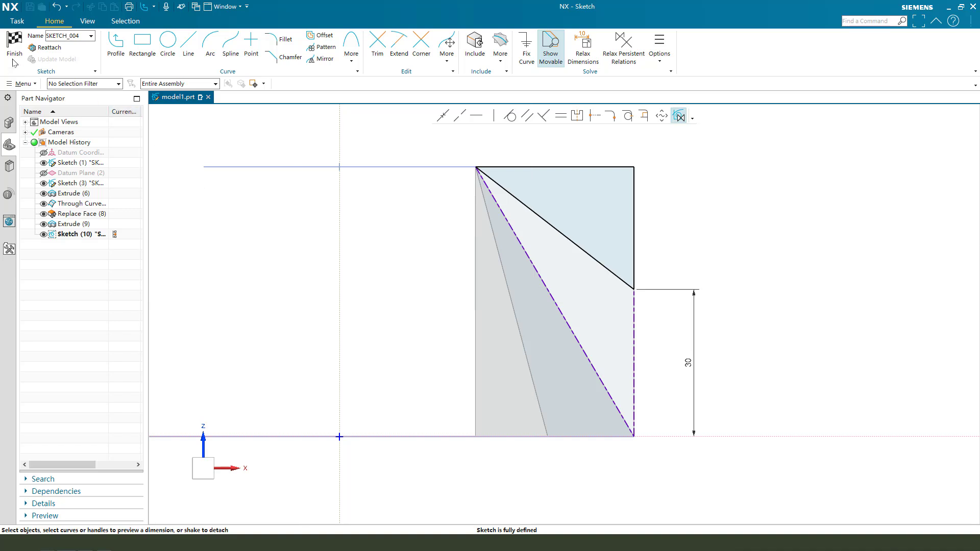
Extrude the XZ triangle with a symmetric value of 55 mm and subtract it from the second prism.
key(ctrl+q)
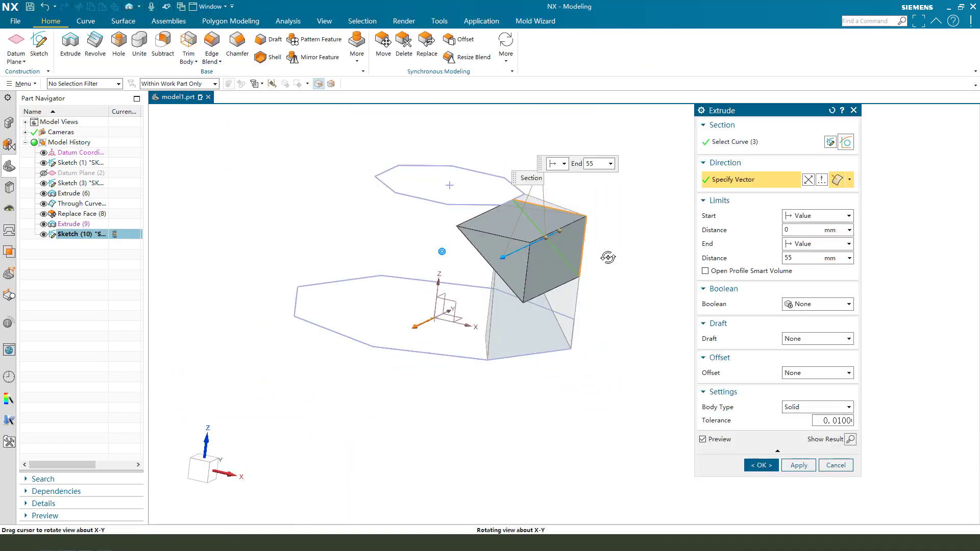
click(818, 244)
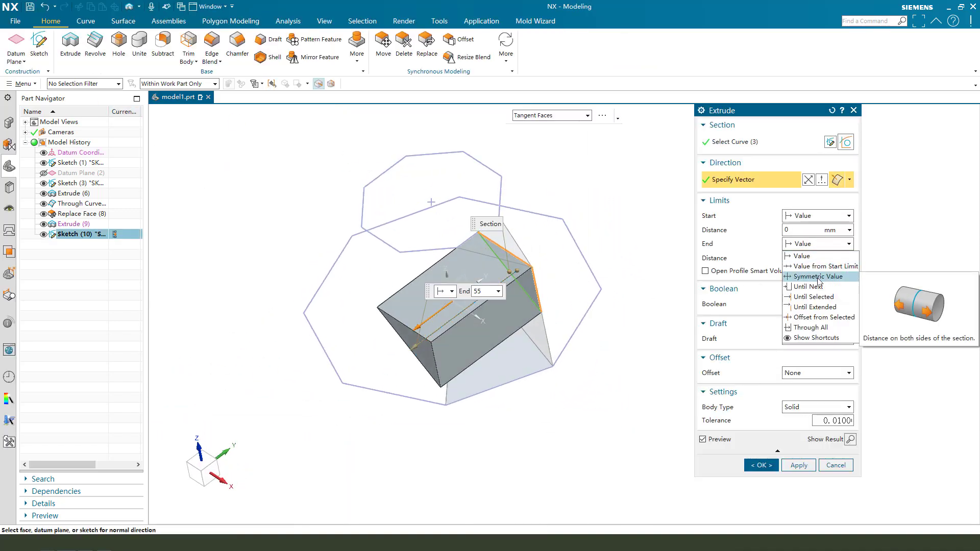
click(816, 276)
click(820, 278)
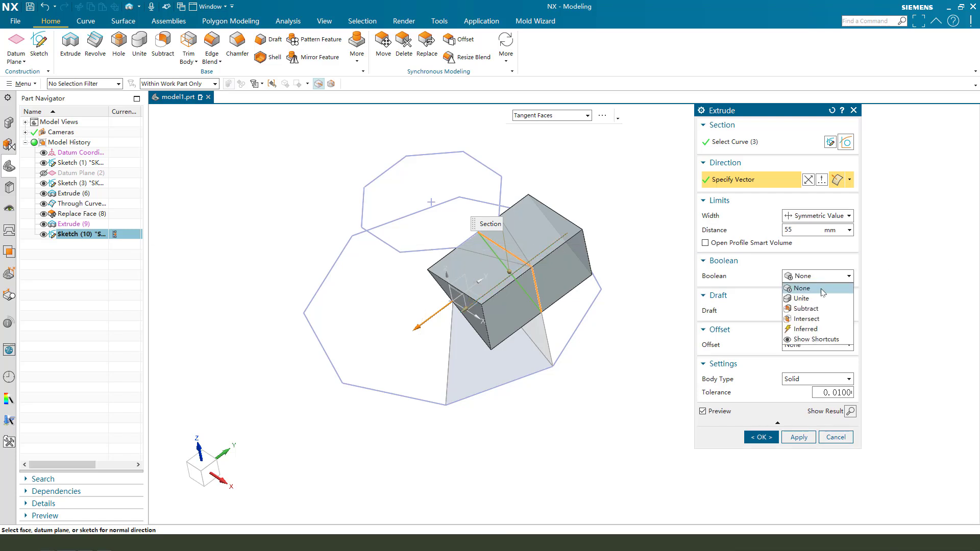
click(816, 308)
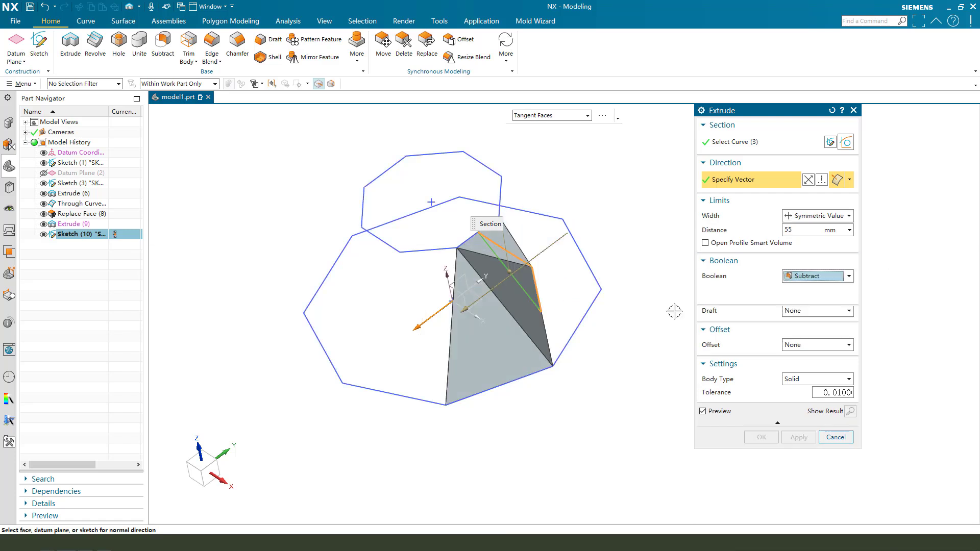
click(528, 319)
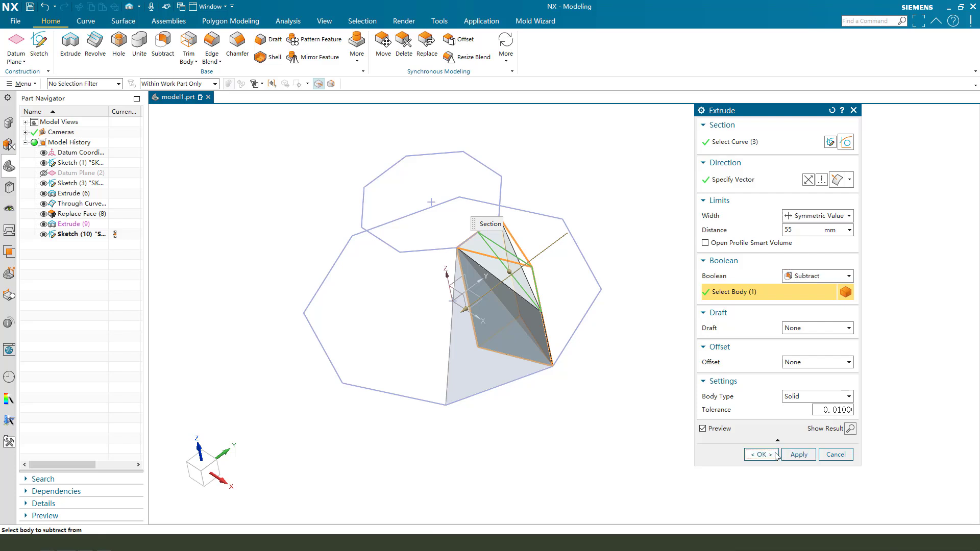
click(776, 455)
middle_drag(776, 456, 622, 364)
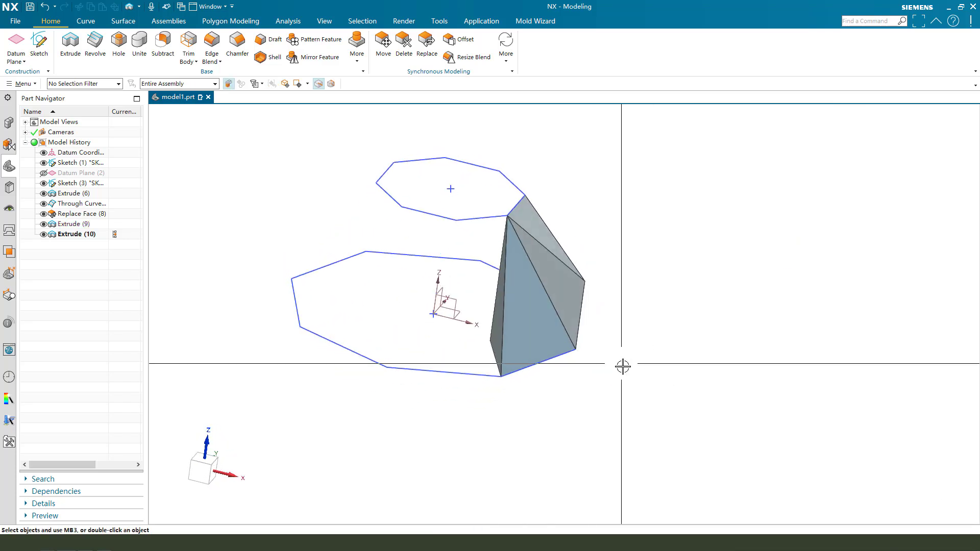
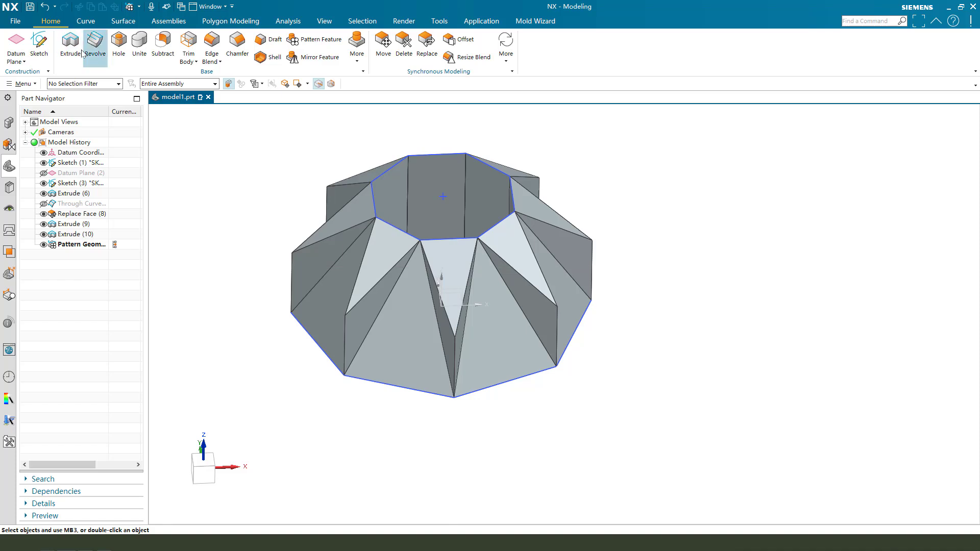
Extrude the connected curves of the upper octagon 55 mm downward as a separate solid with Boolean set to None.
click(522, 120)
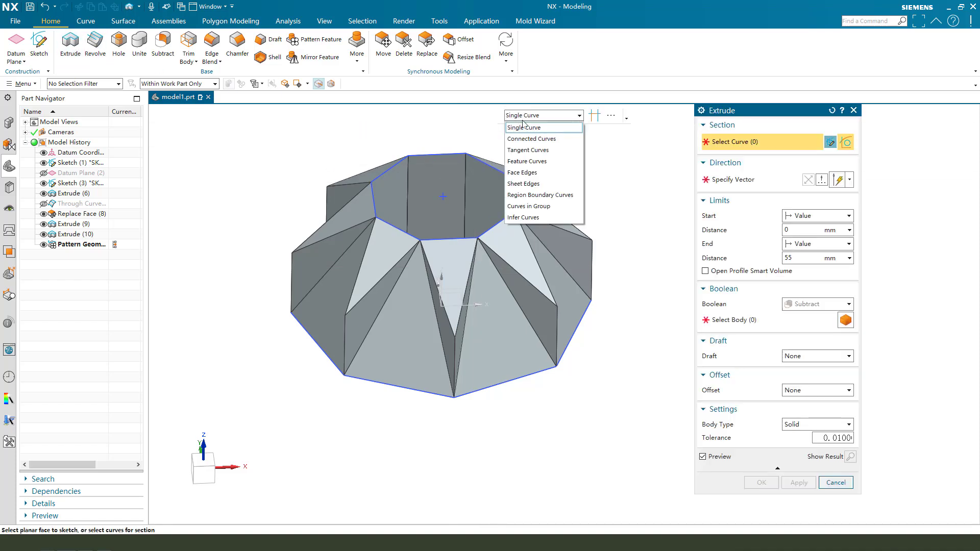
click(529, 138)
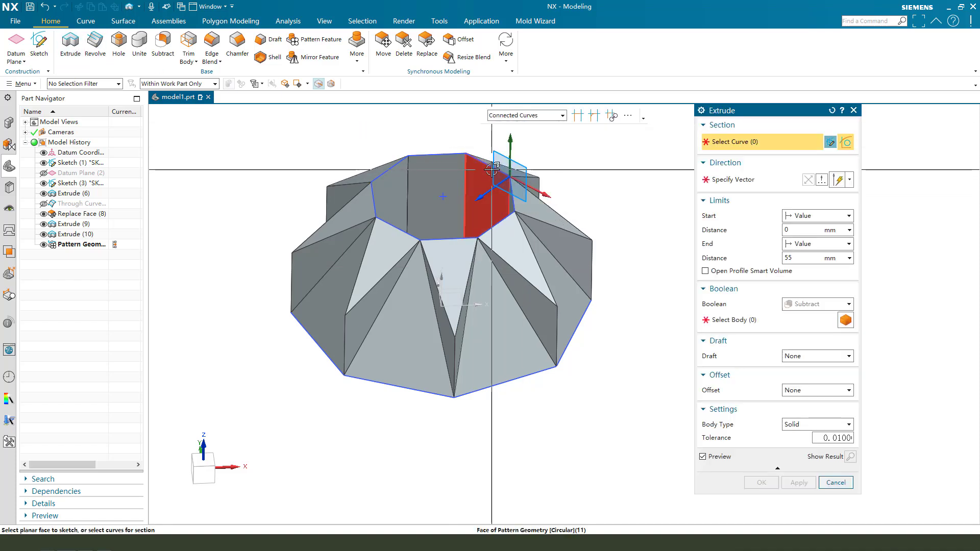
click(493, 169)
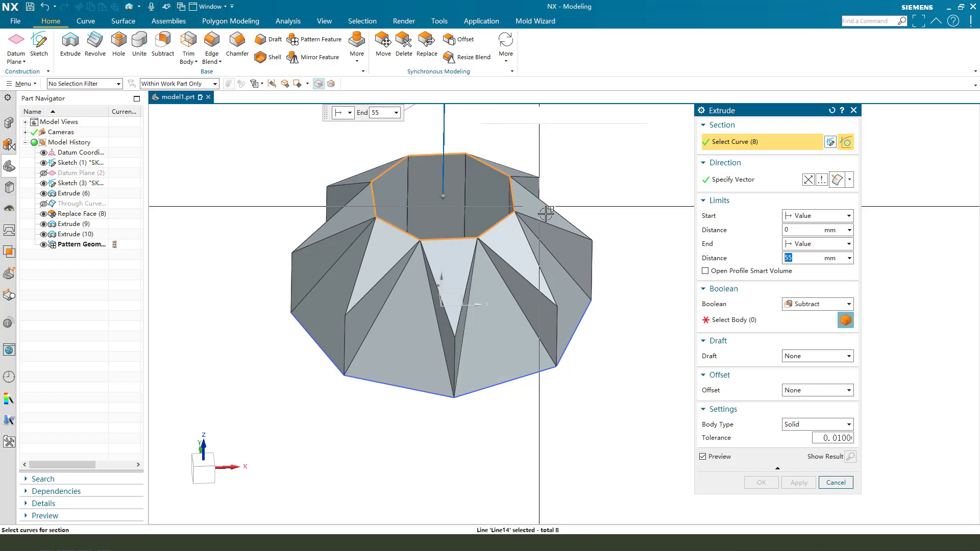
click(808, 179)
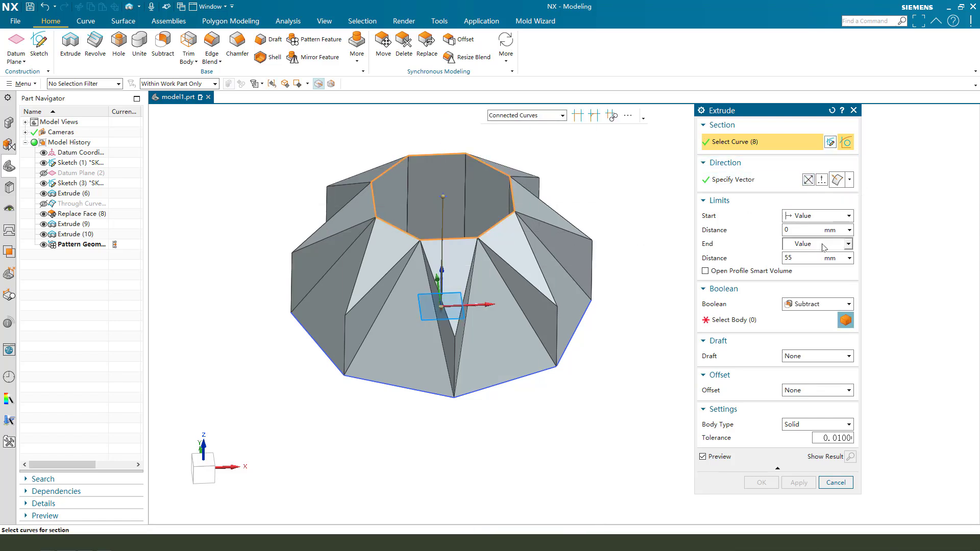
click(800, 309)
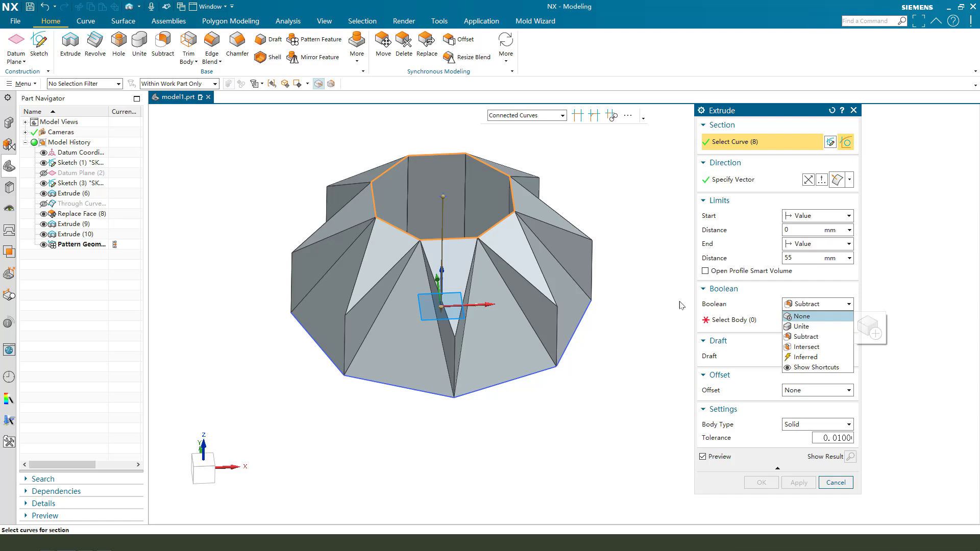
middle_drag(681, 305, 613, 322)
middle_click(648, 240)
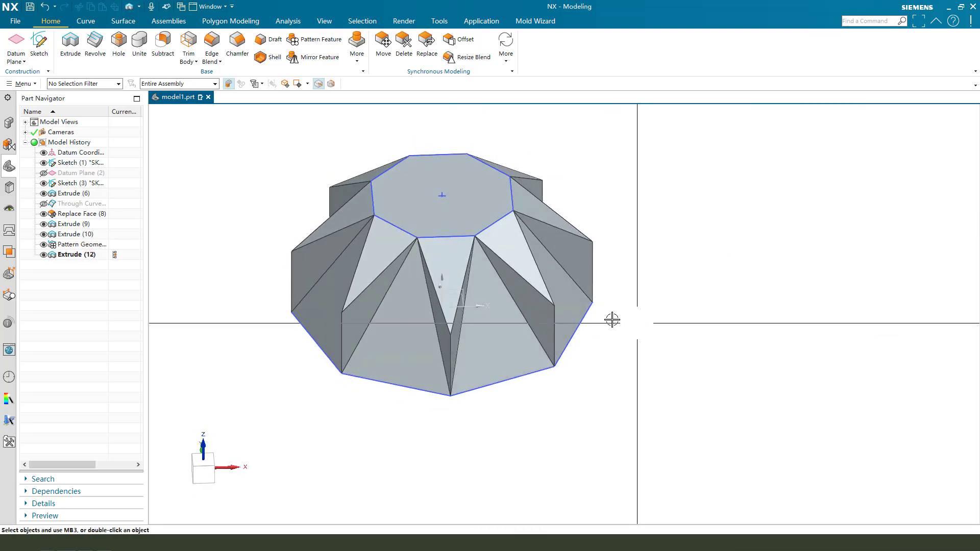
Unite the central octagonal prism with all the surrounding patterned wedge bodies.
click(146, 53)
click(487, 219)
scroll(459, 199, down, 2)
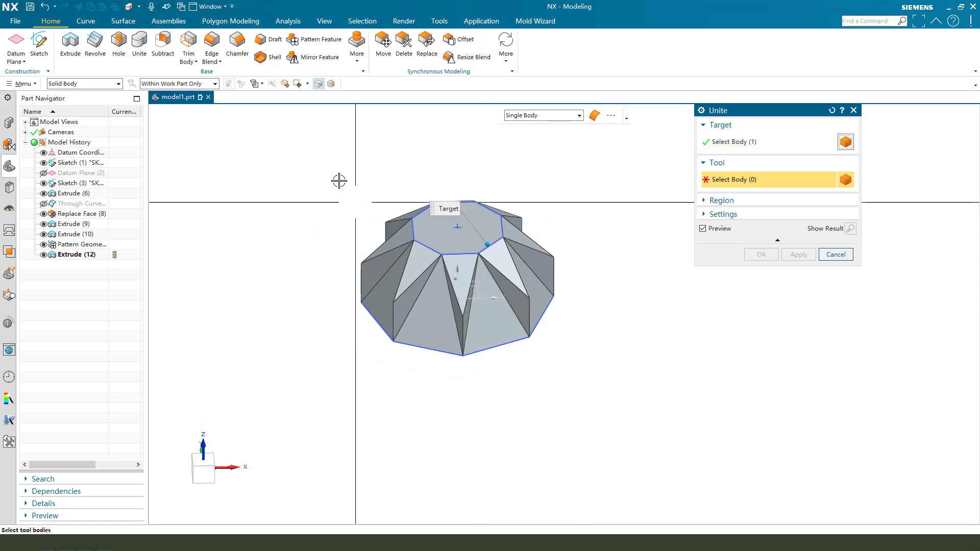
drag(322, 161, 614, 372)
middle_click(682, 240)
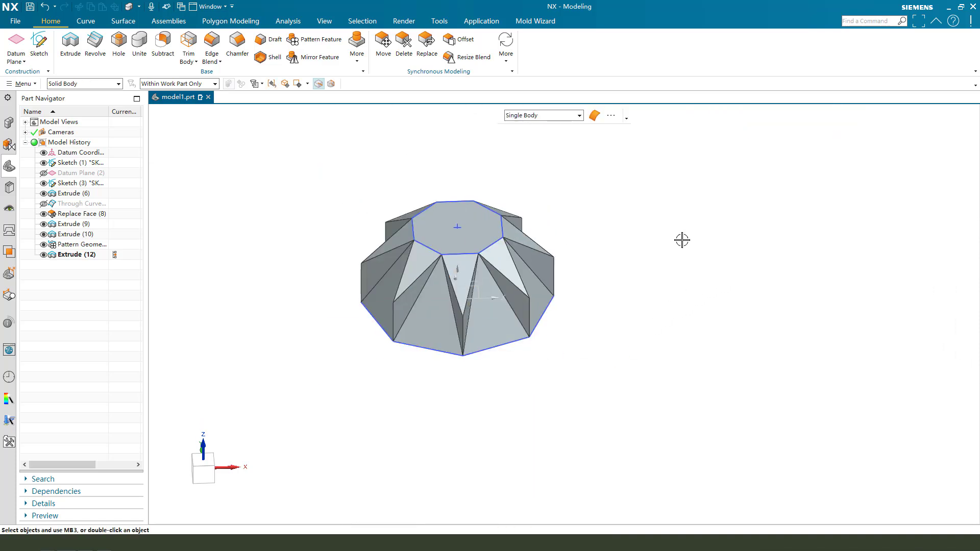
Hide the upper and lower octagon sketches.
scroll(550, 228, up, 2)
key(ctrl+b)
click(494, 230)
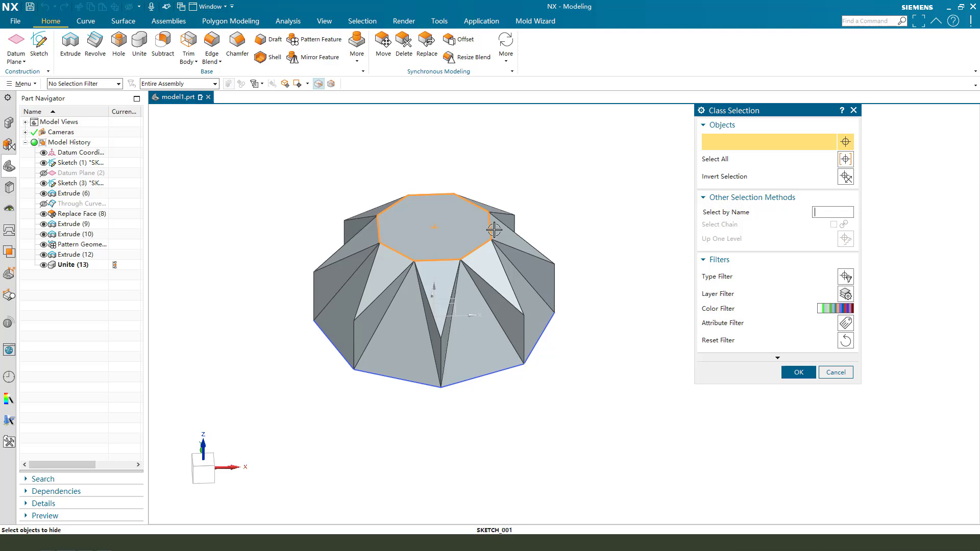
click(537, 344)
middle_click(711, 393)
Change the united body's display color to green.
key(ctrl+j)
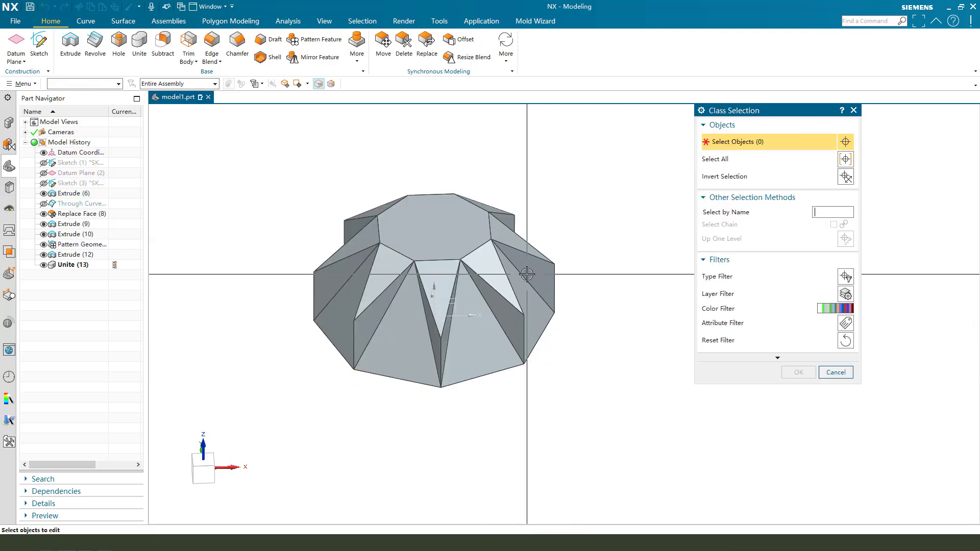
click(527, 274)
middle_click(674, 262)
click(843, 170)
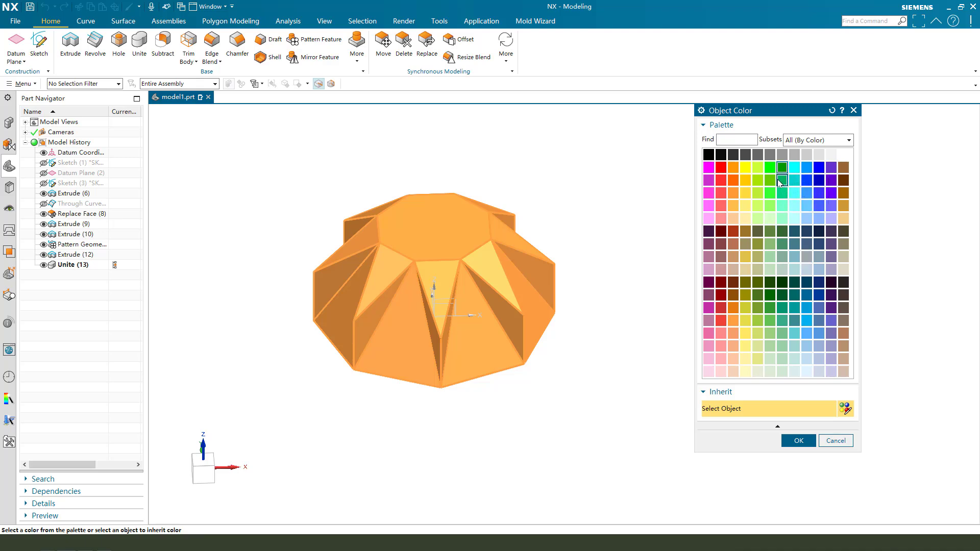
middle_click(657, 250)
middle_click(586, 256)
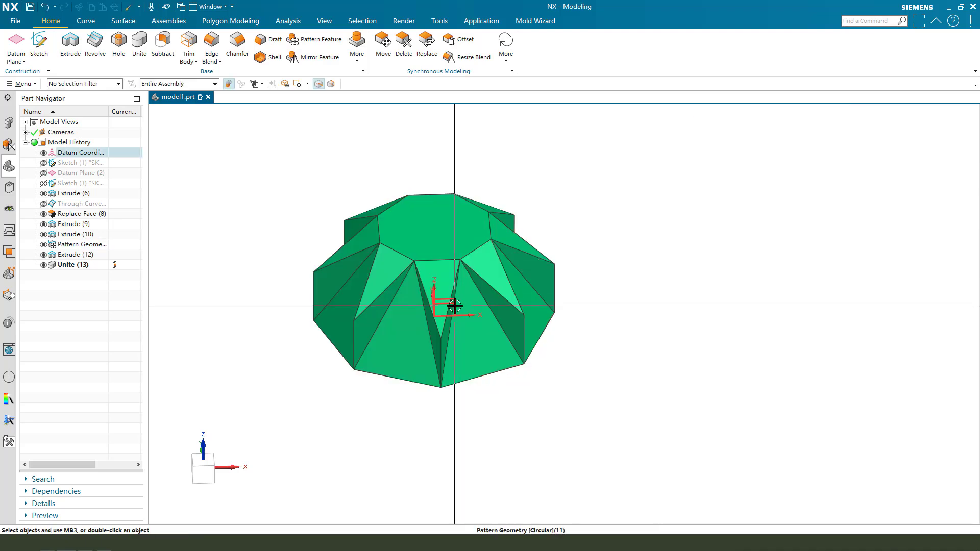
middle_drag(506, 303, 470, 267)
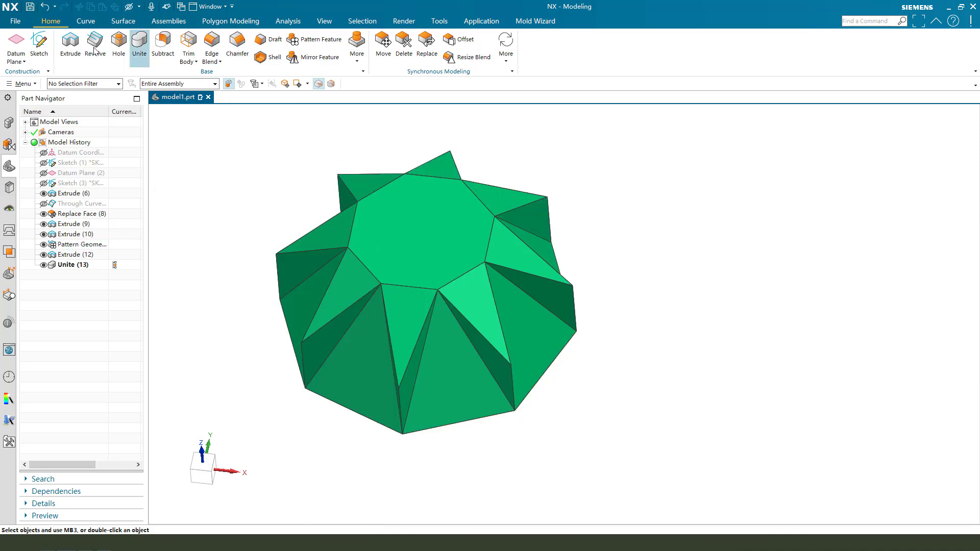
Set up an Extrude of the top octagonal face's region boundary, 55 mm downward into the body.
click(76, 44)
click(531, 115)
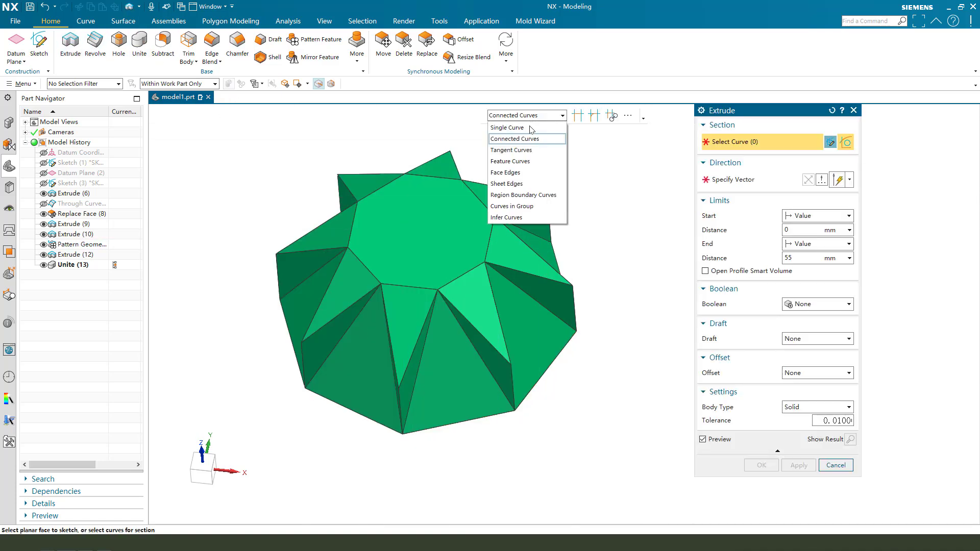
click(515, 195)
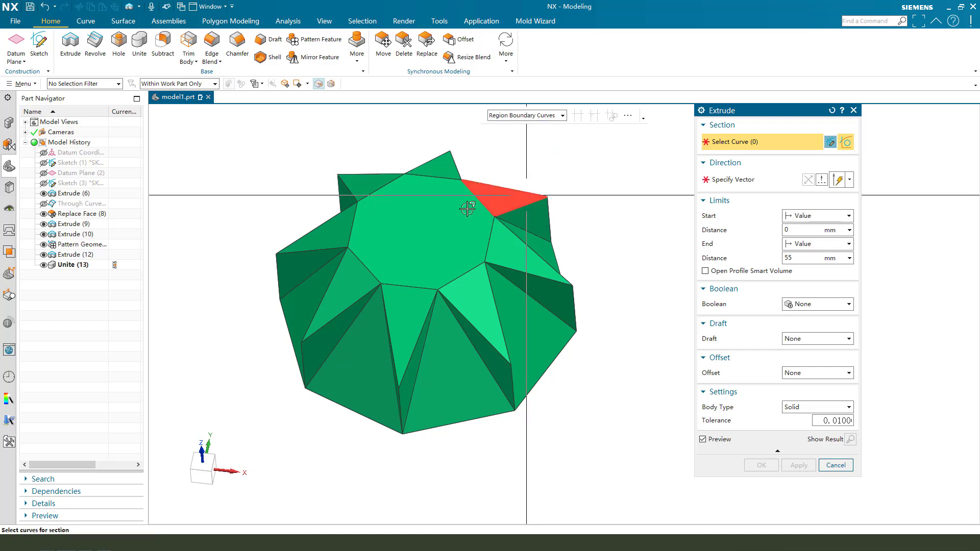
click(445, 210)
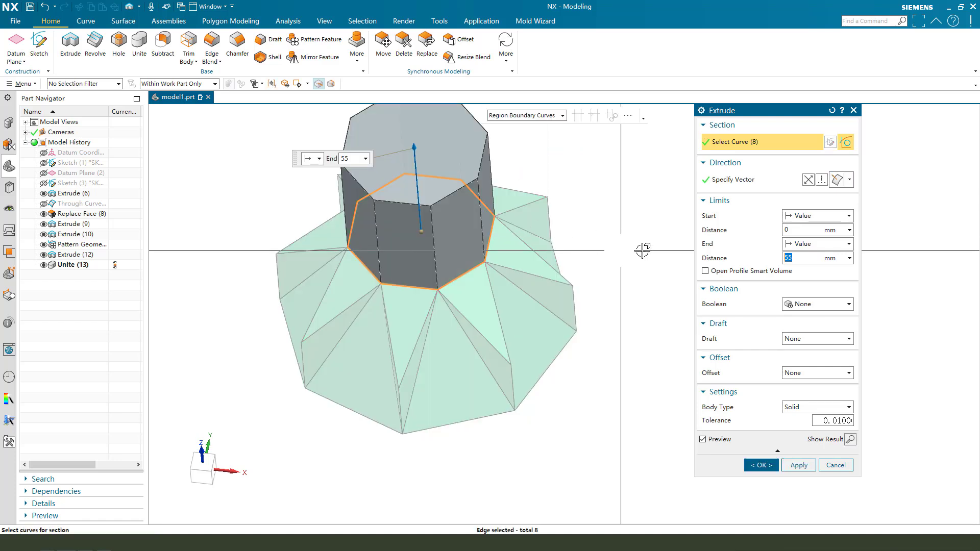
click(807, 180)
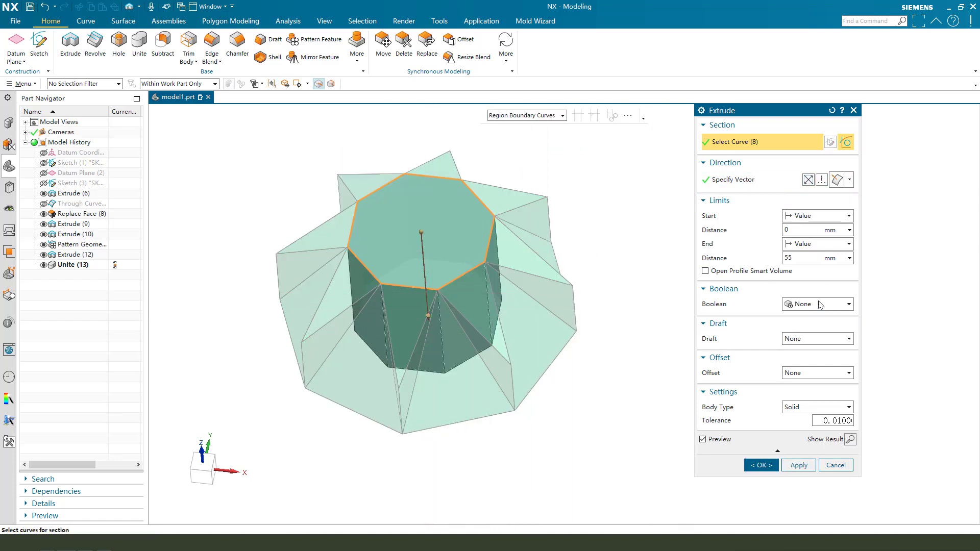
Give the extrusion a single-sided offset of -5 mm and subtract it from the body as an octagonal through-hole.
click(808, 376)
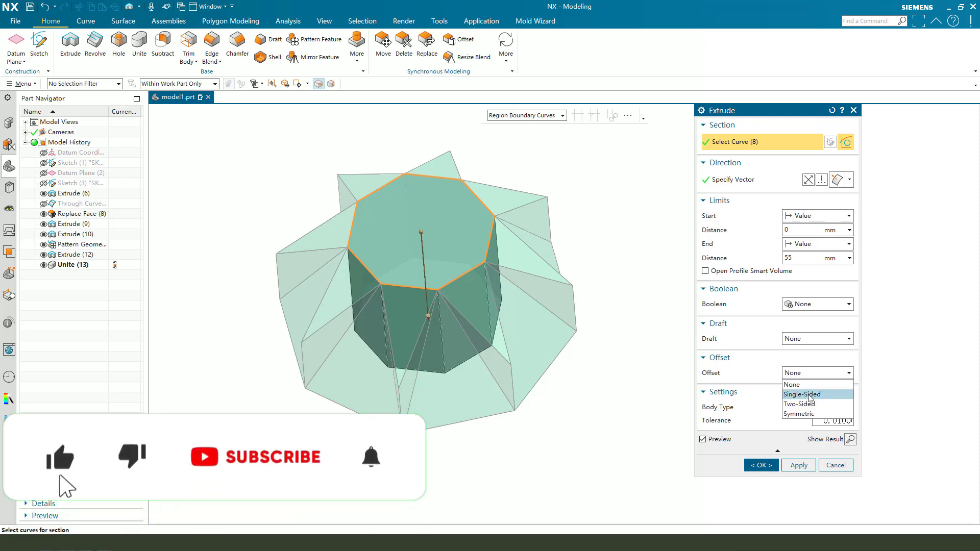
click(809, 395)
click(804, 385)
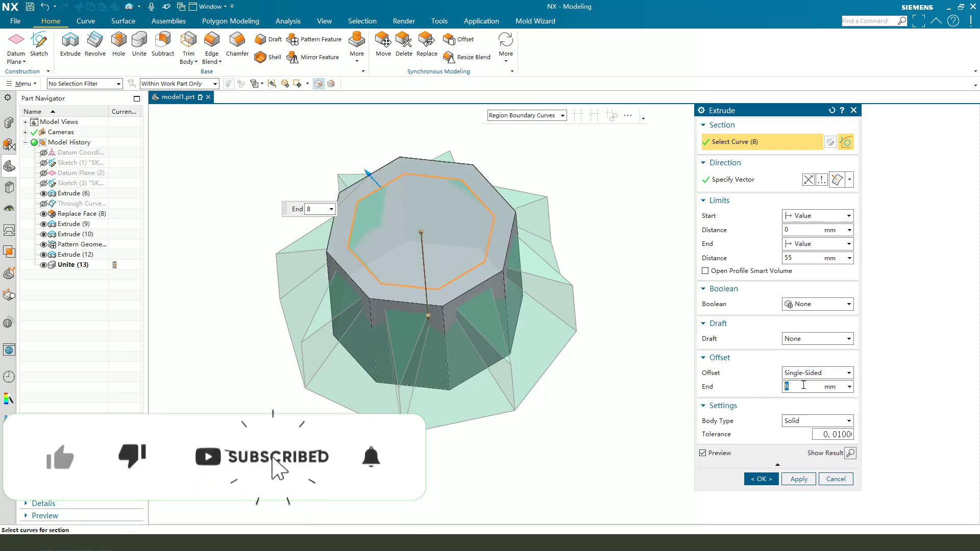
text(-5)
key(Return)
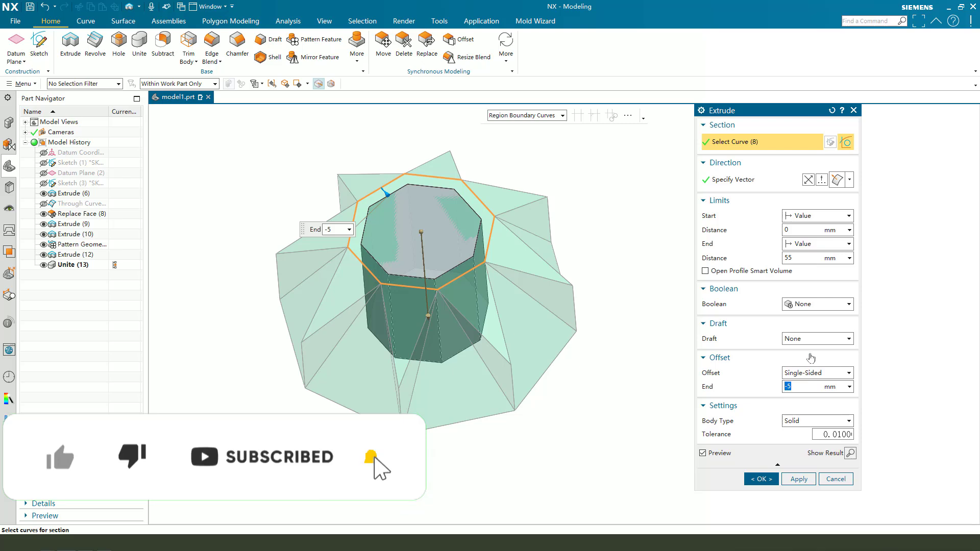
click(815, 304)
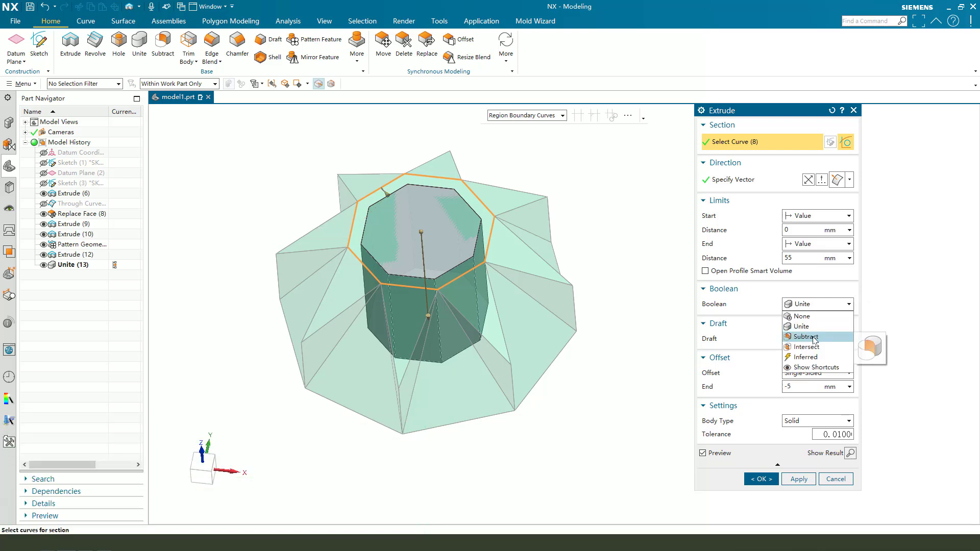
click(815, 338)
click(760, 498)
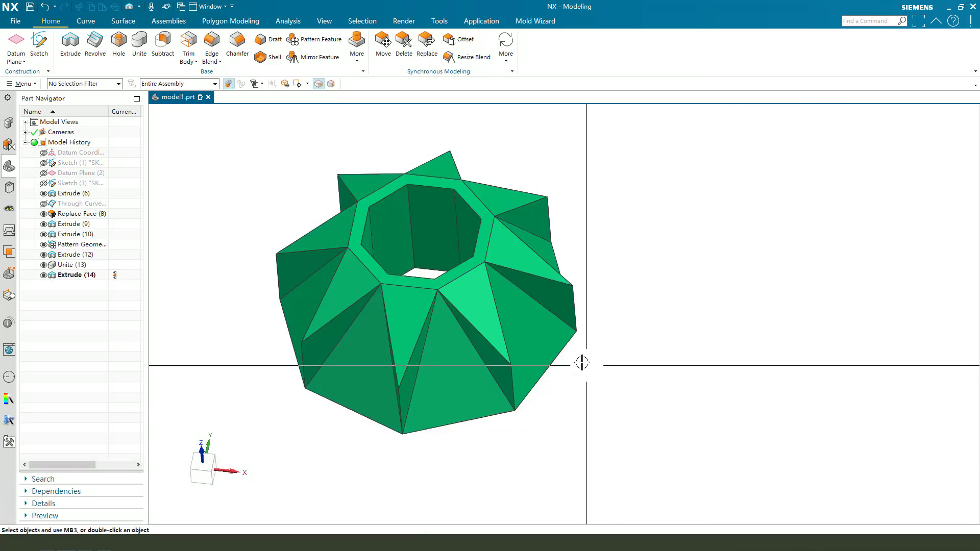
middle_drag(581, 360, 532, 340)
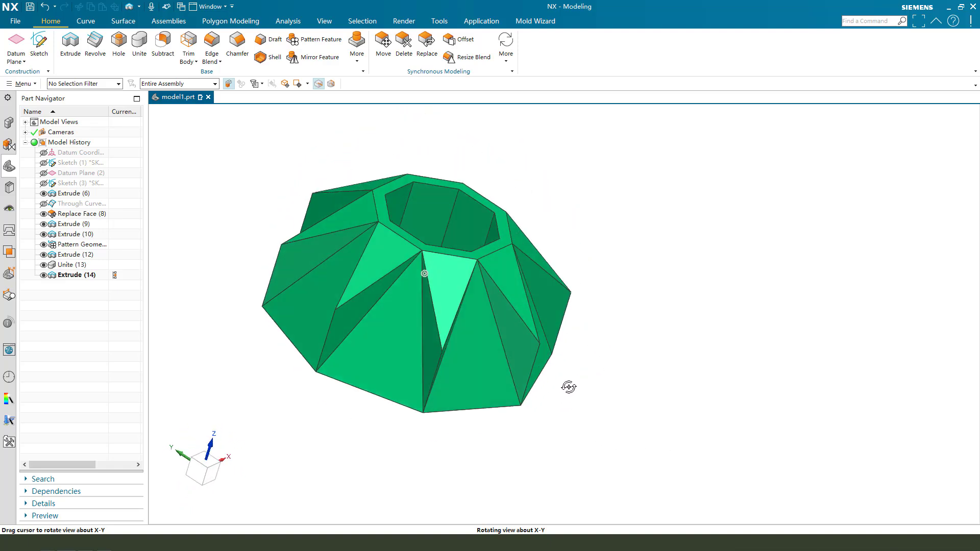